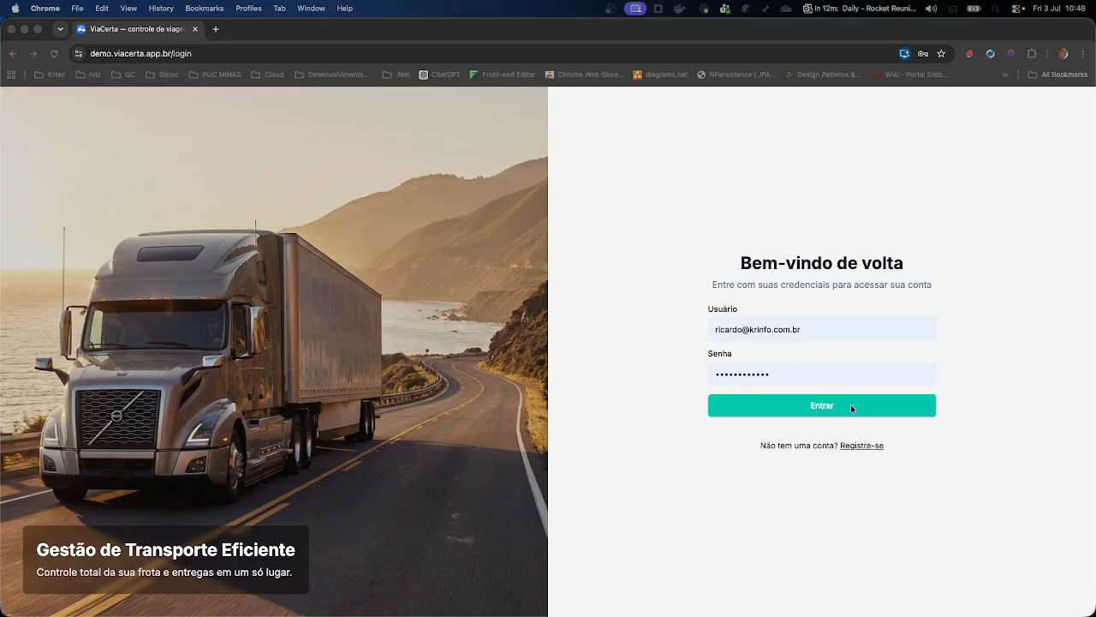
Log in to ViaCerta with the credentials already filled in on the login form
click(1004, 390)
double_click(829, 331)
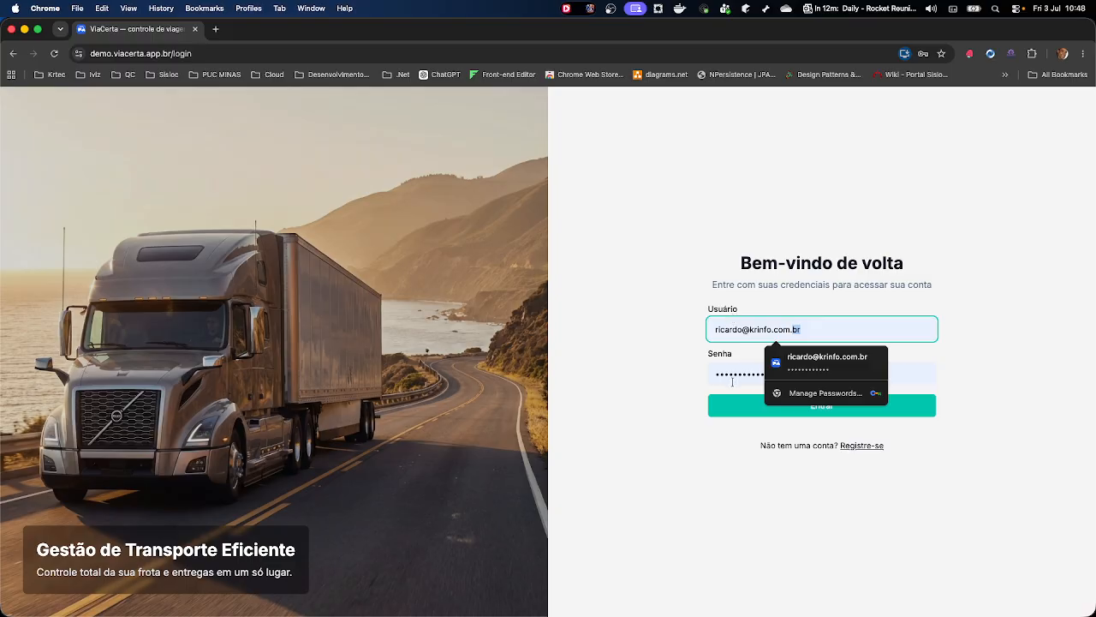
click(654, 397)
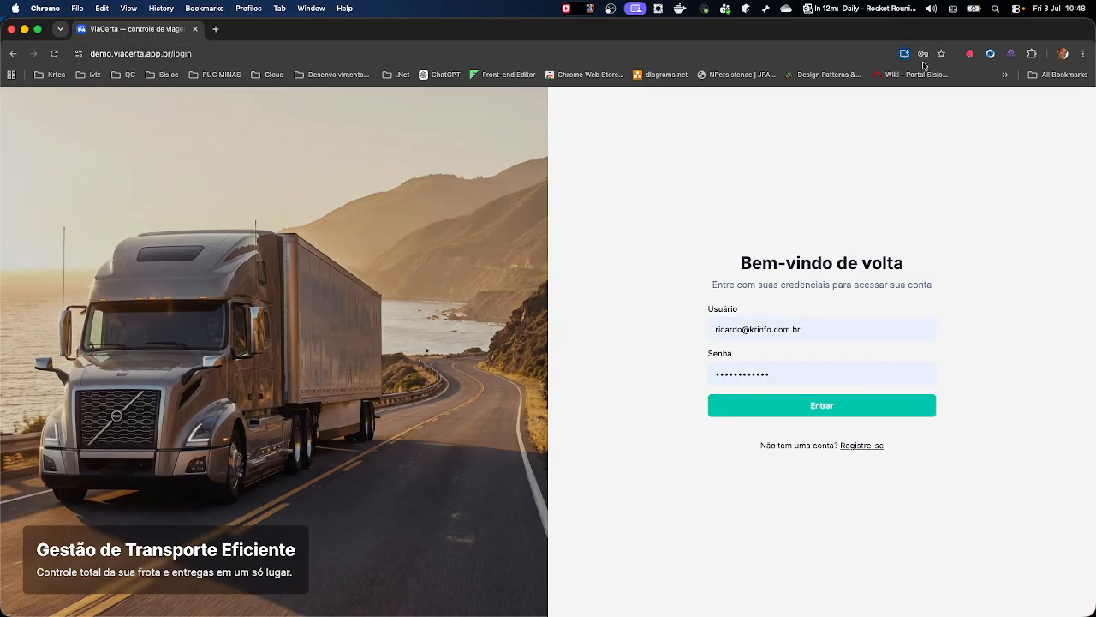
click(827, 407)
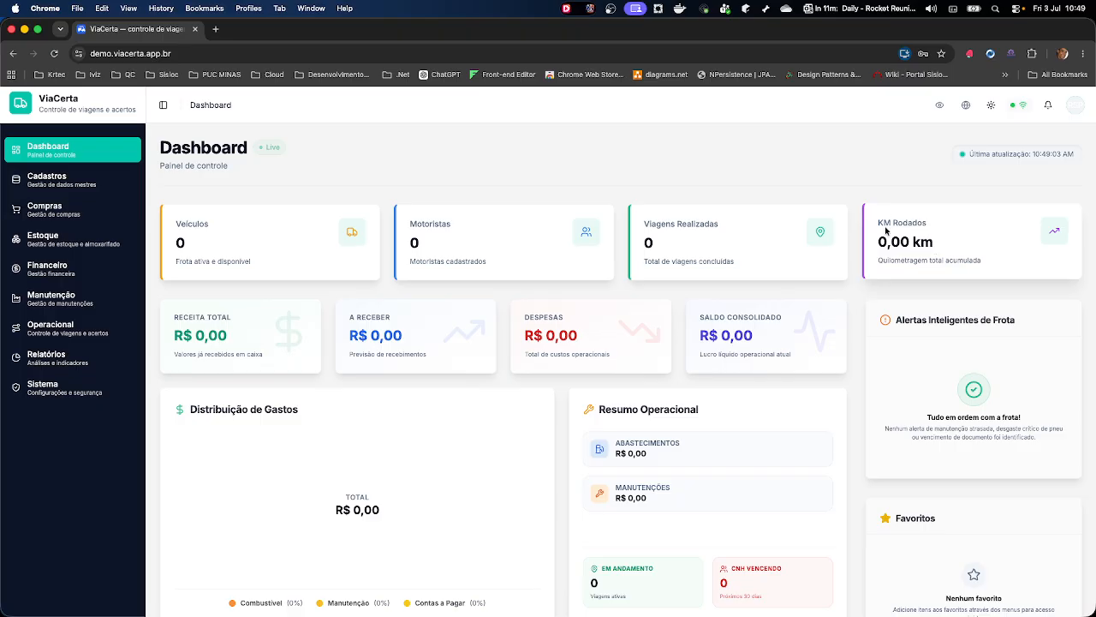
Examine the dashboard's KM Rodados, Receita Total, A Receber, Despesas and Saldo Consolidado cards
drag(878, 240, 953, 246)
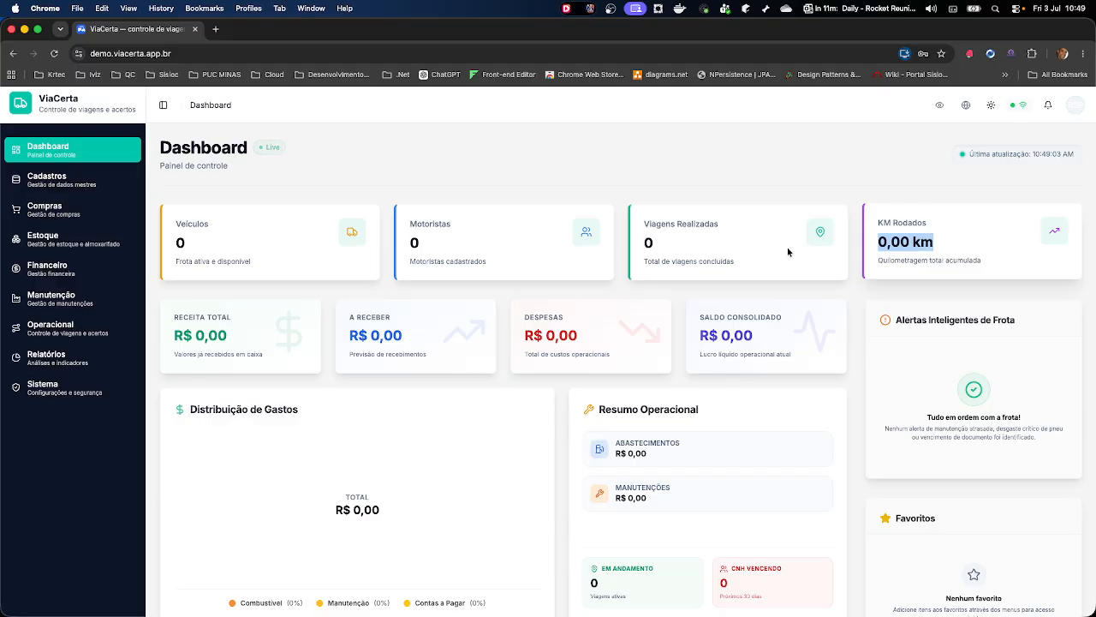
drag(175, 335, 402, 336)
drag(524, 335, 573, 340)
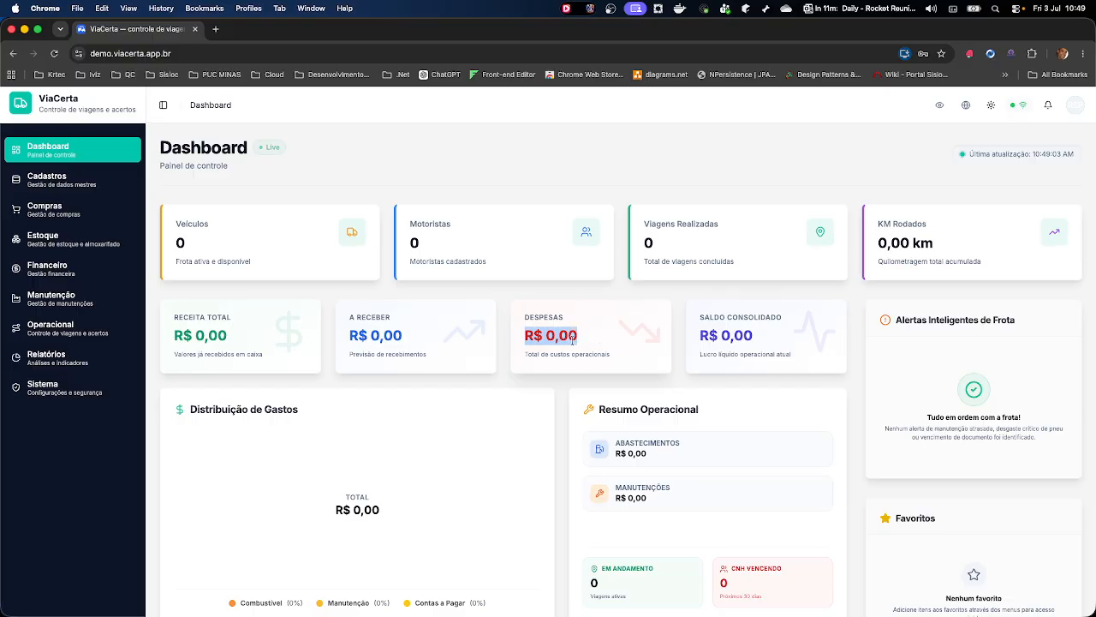
drag(685, 339, 778, 328)
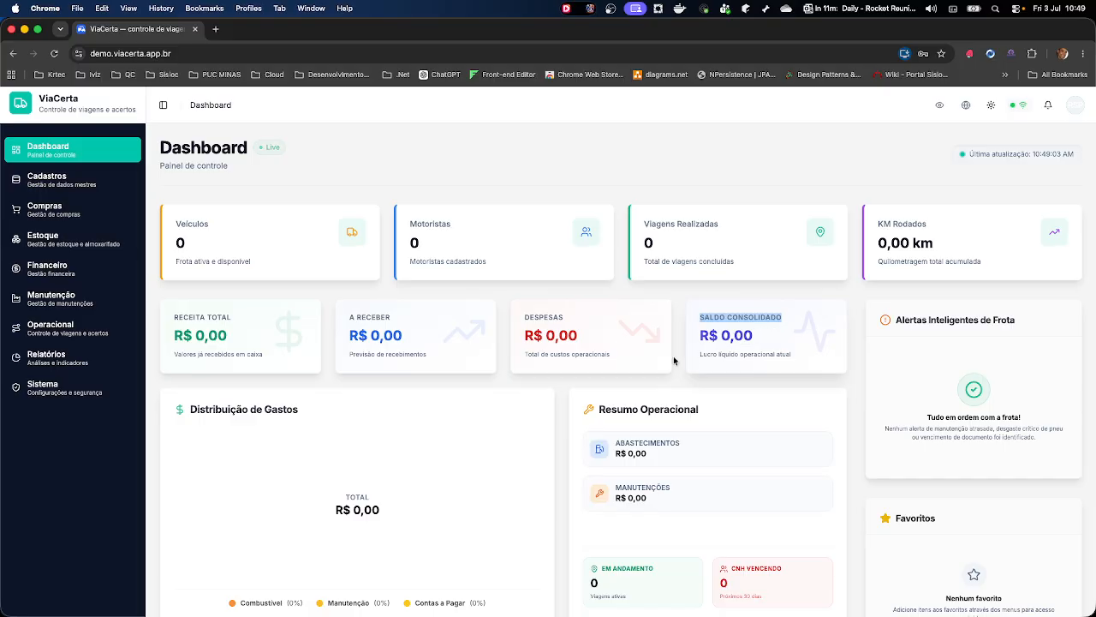
drag(170, 339, 269, 342)
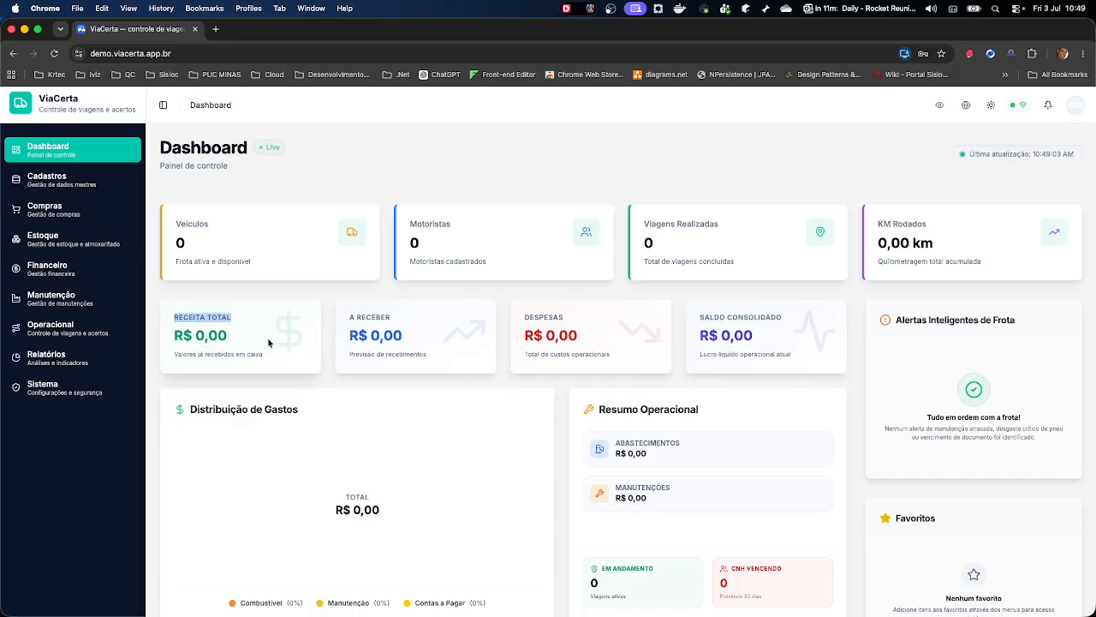
drag(548, 335, 524, 315)
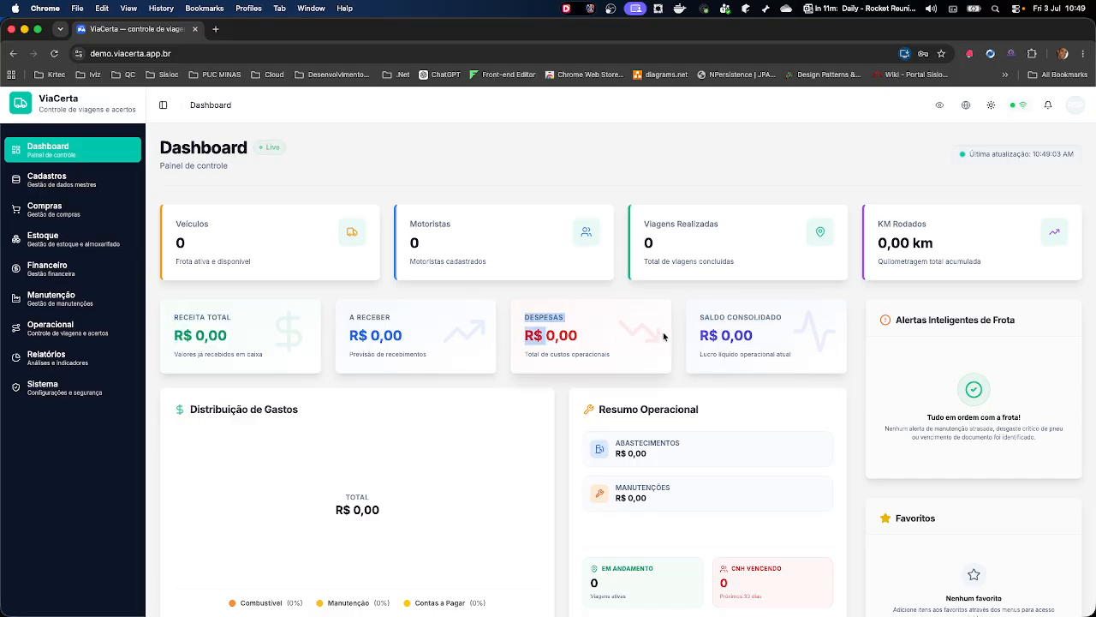
drag(721, 335, 699, 316)
double_click(777, 343)
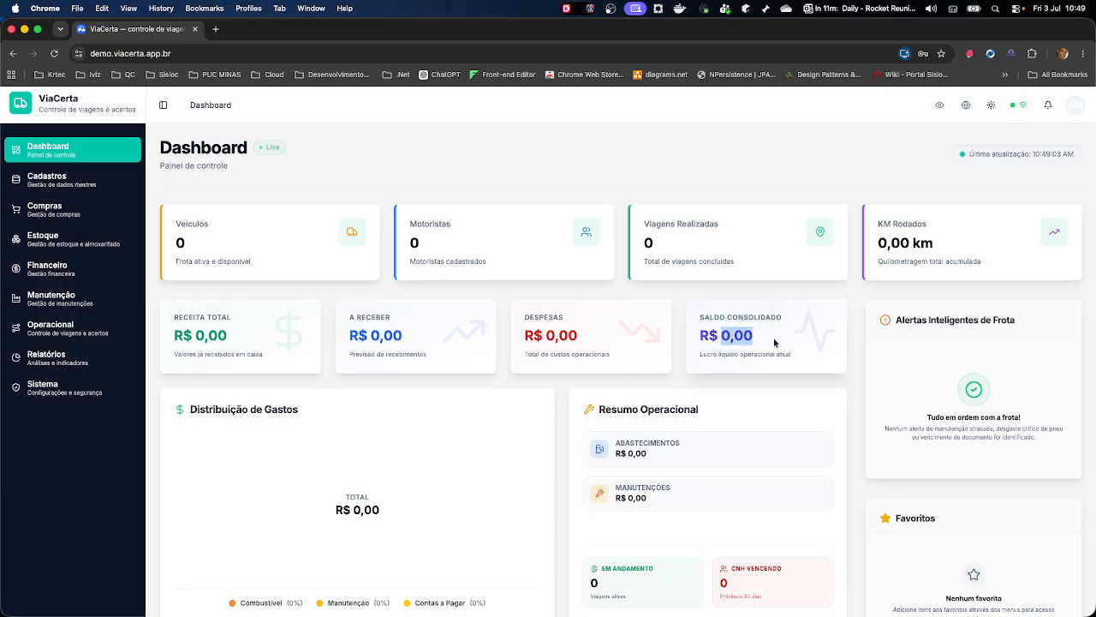
click(776, 344)
Review the Distribuição de Gastos and Resumo Operacional sections, including active trips and driver licences expiring within 30 days
scroll(668, 382, down, 4)
scroll(557, 382, up, 3)
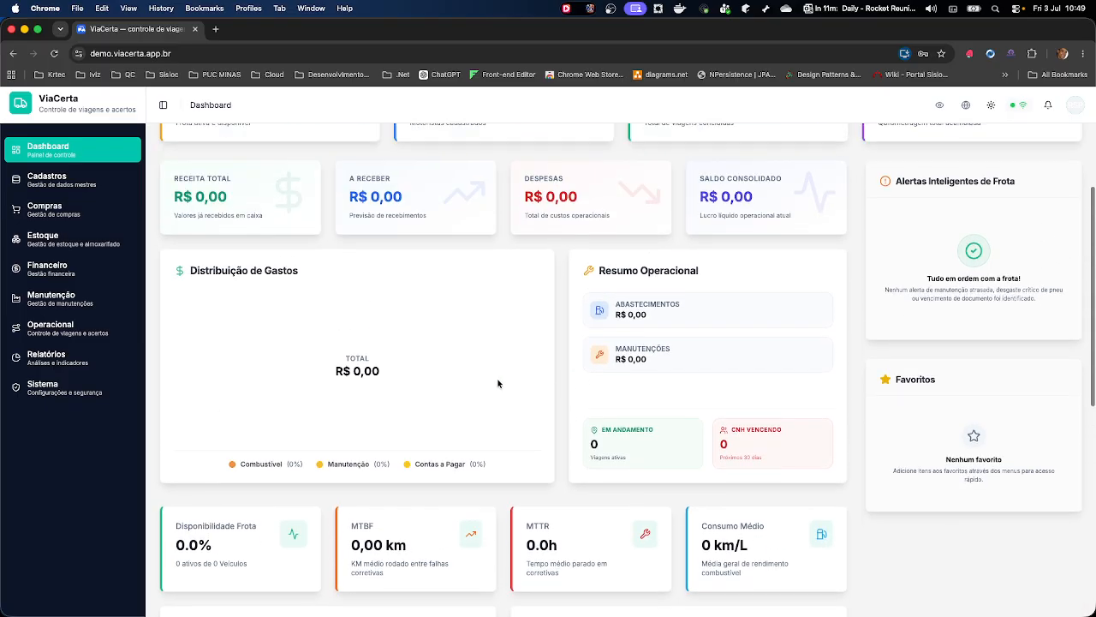
scroll(343, 403, down, 2)
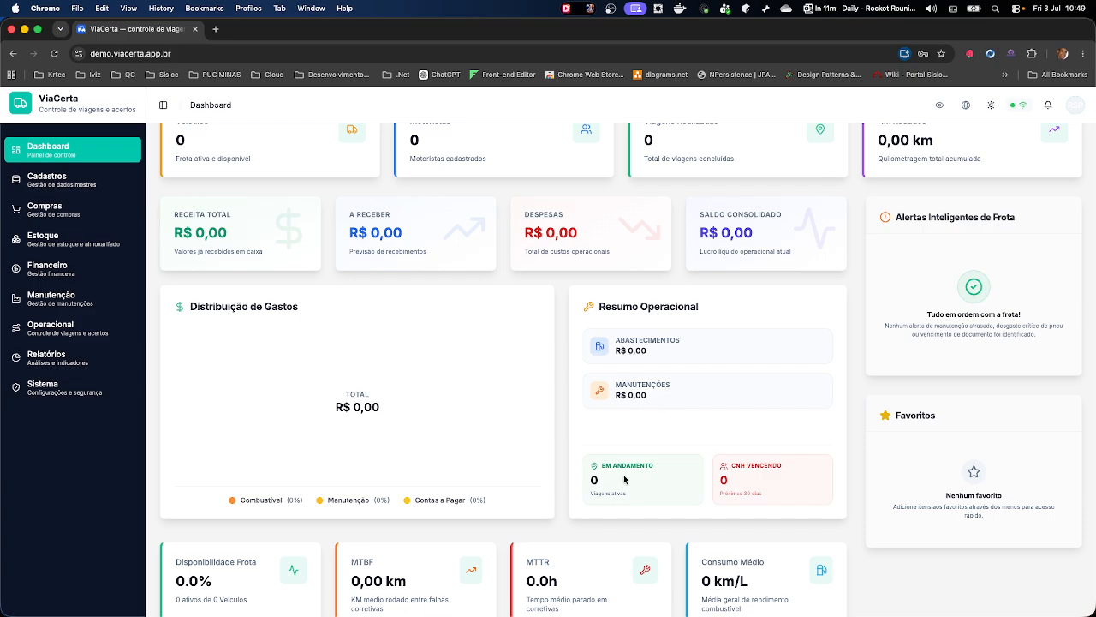
scroll(666, 473, up, 1)
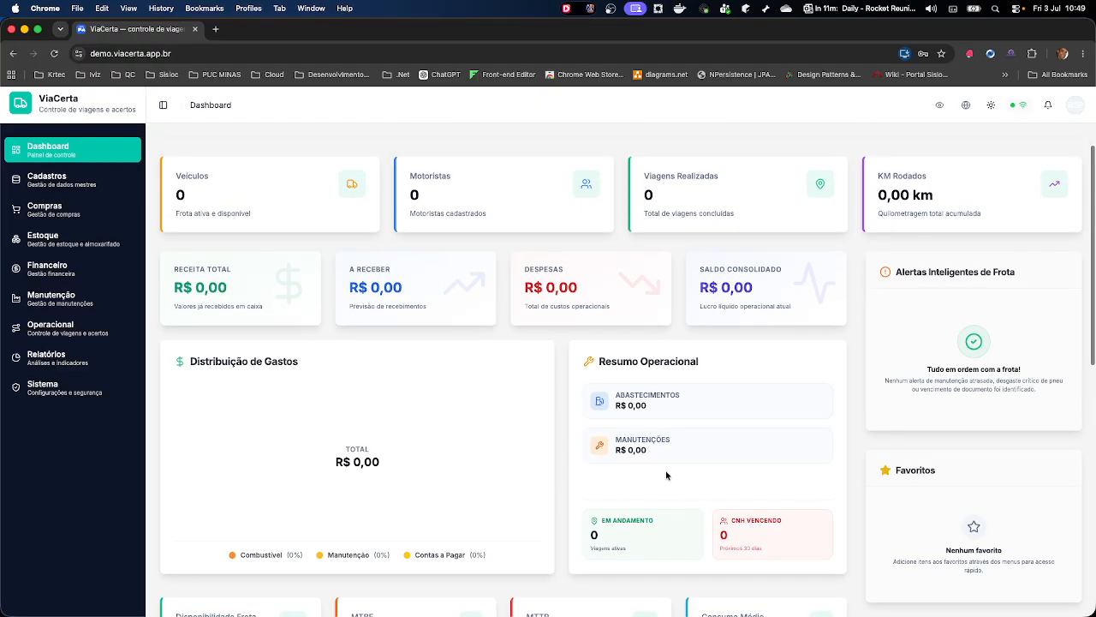
scroll(655, 479, down, 1)
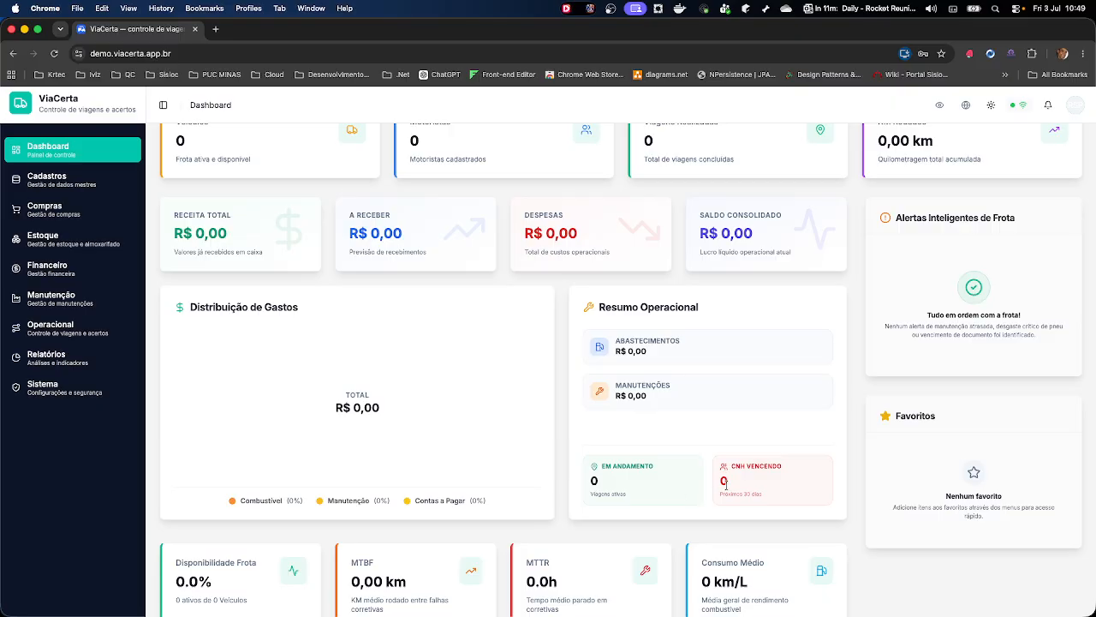
drag(721, 494, 780, 497)
click(763, 477)
scroll(700, 398, down, 3)
scroll(701, 399, up, 3)
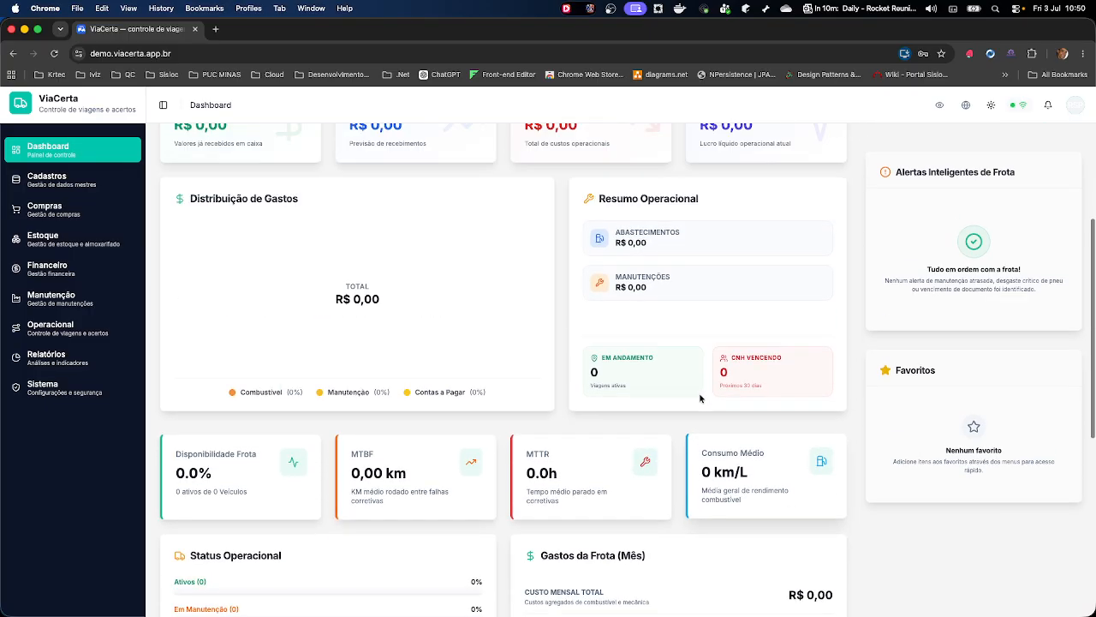
Review the dashboard's fleet indicators, operational status, monthly costs, maintenance comparison, revenue per vehicle, driver infractions, alerts and favourites
scroll(700, 398, down, 5)
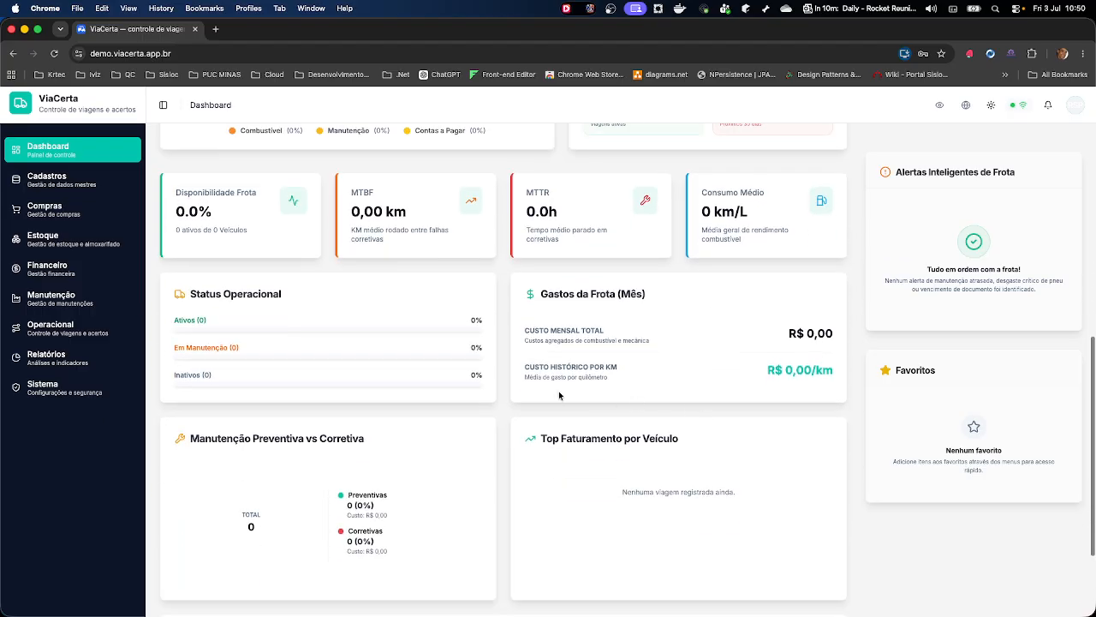
scroll(341, 387, down, 3)
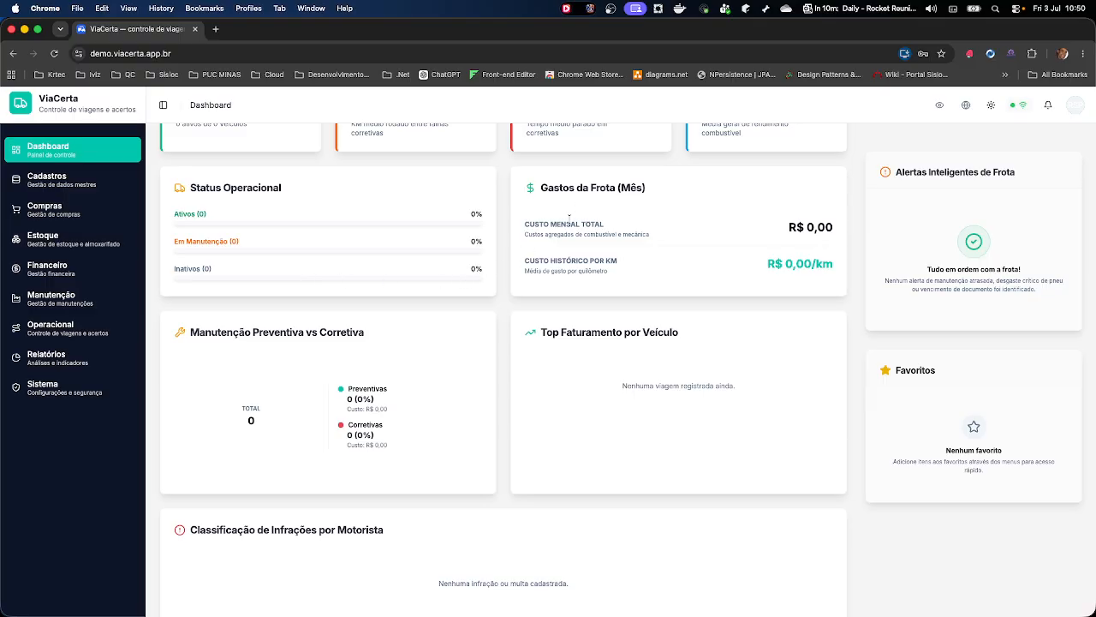
scroll(570, 218, down, 1)
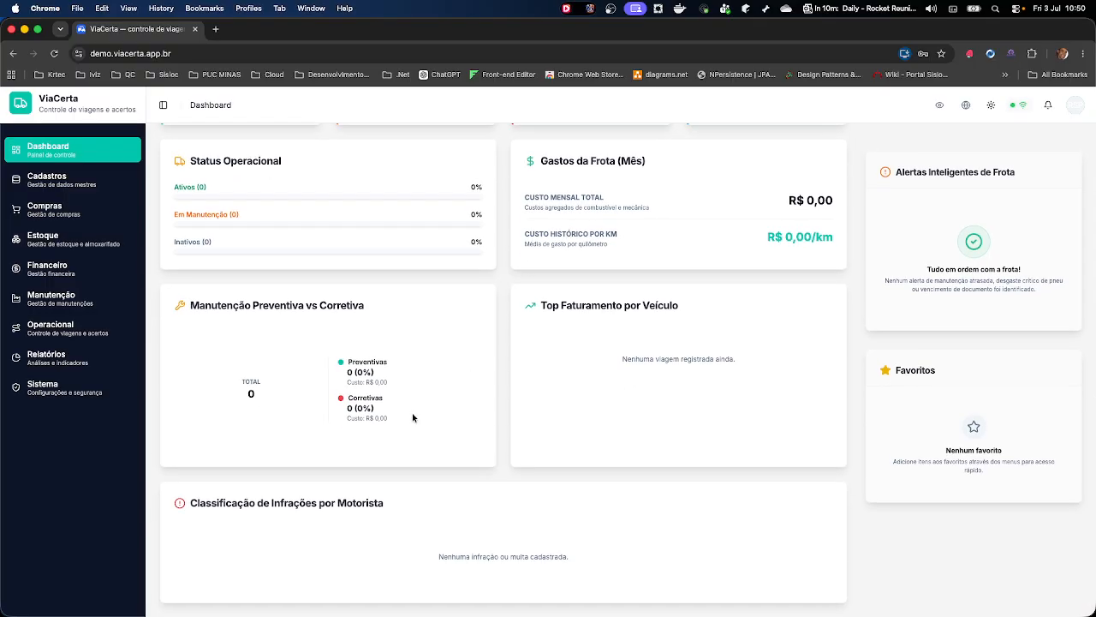
drag(271, 505, 388, 512)
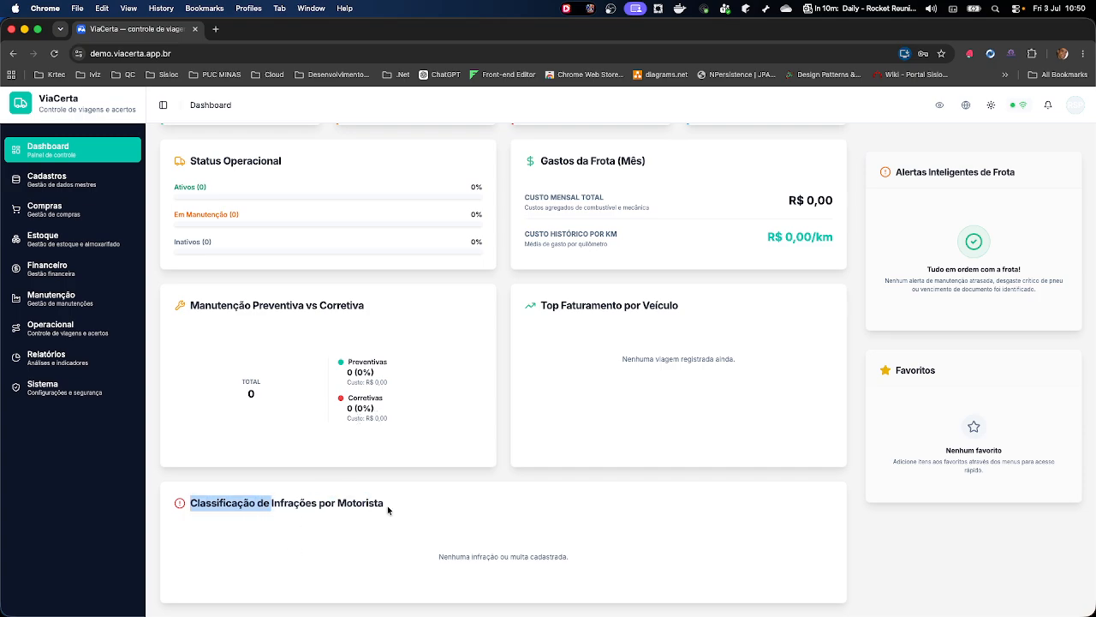
click(407, 519)
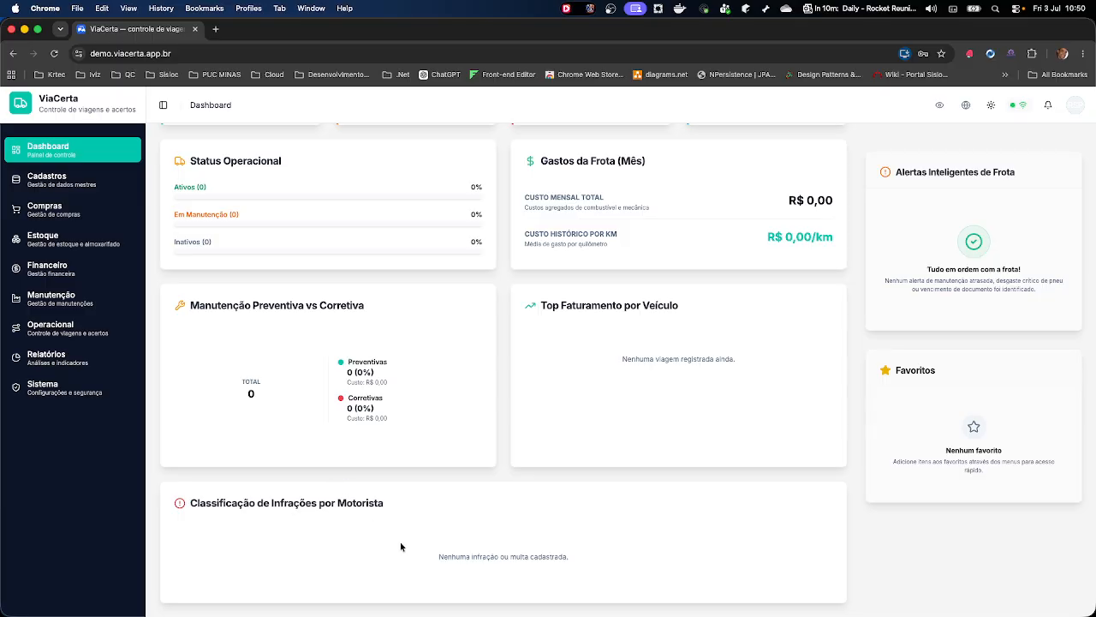
scroll(551, 533, up, 5)
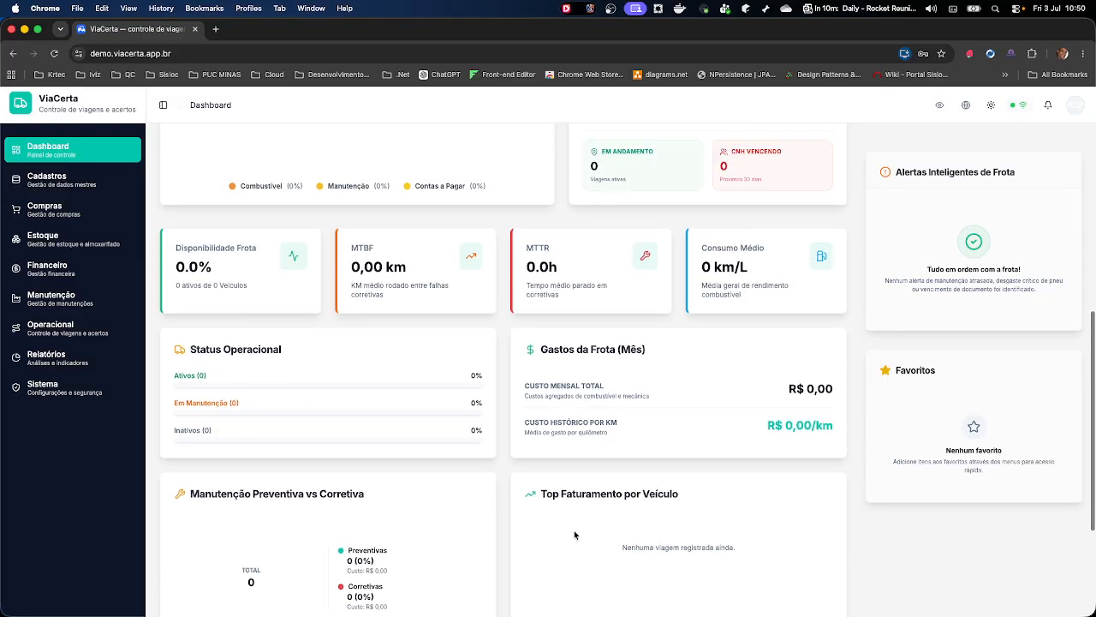
scroll(932, 449, up, 2)
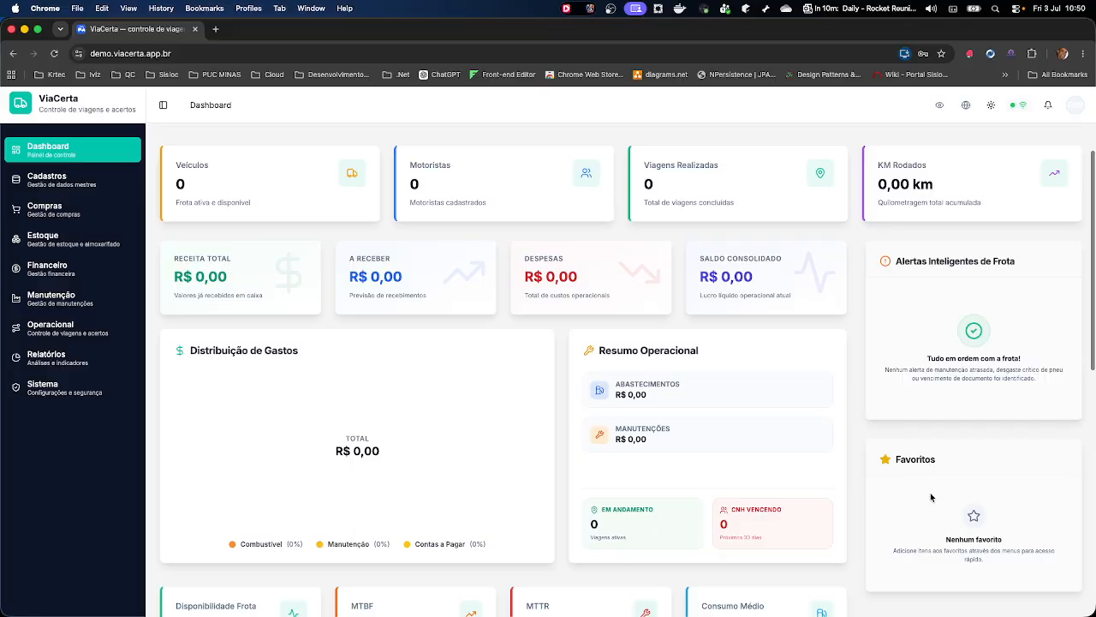
scroll(895, 487, up, 1)
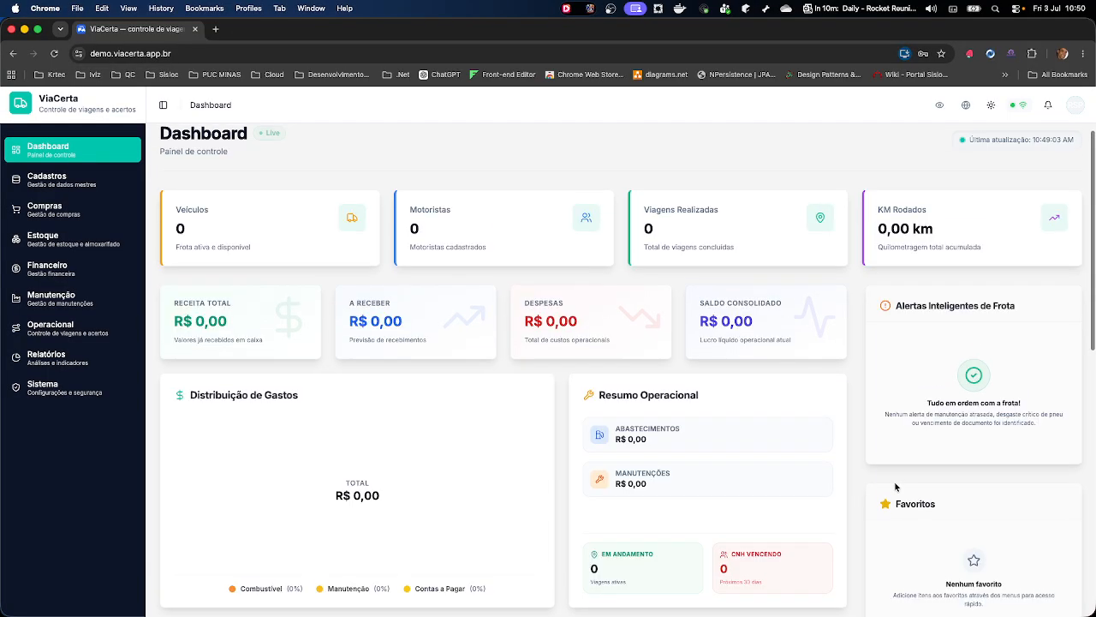
scroll(892, 520, down, 1)
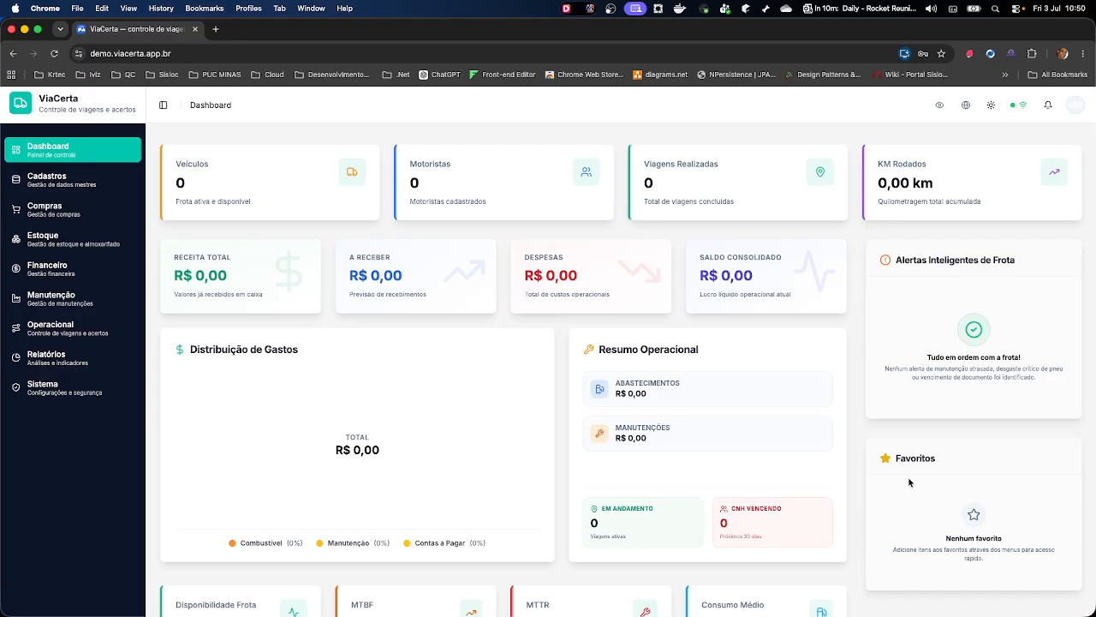
scroll(908, 479, up, 2)
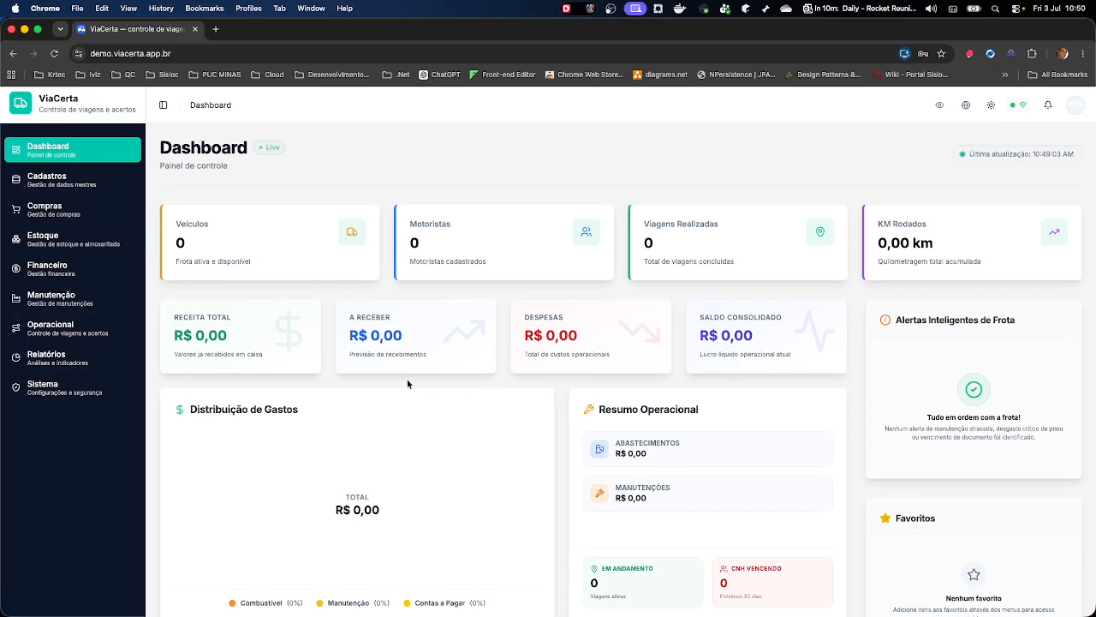
Open the Operações register from the Cadastros area
click(73, 182)
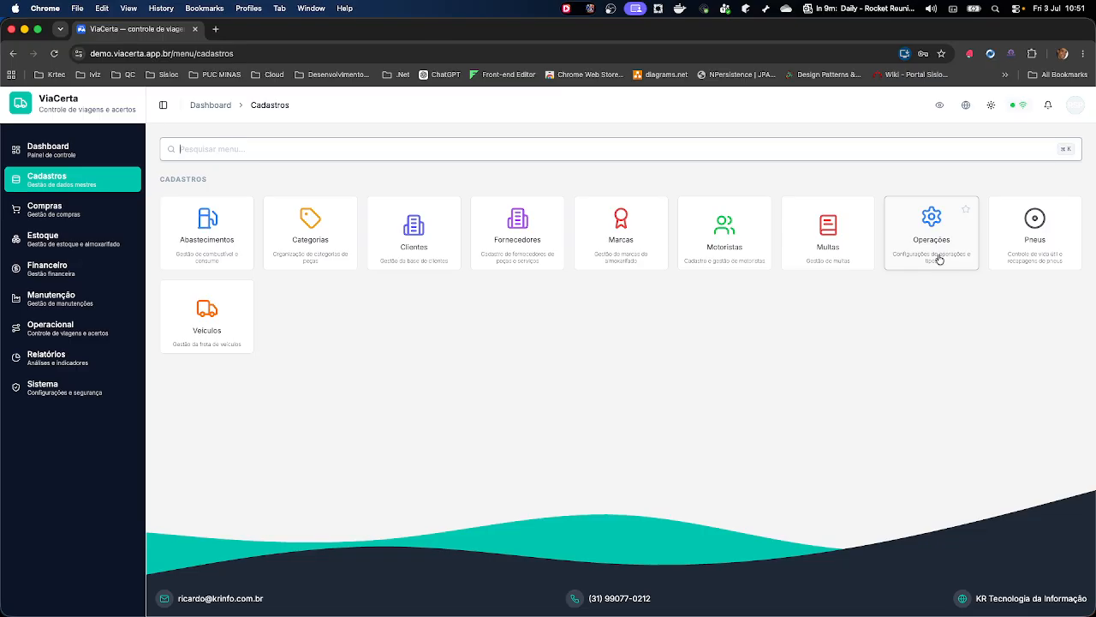
click(910, 248)
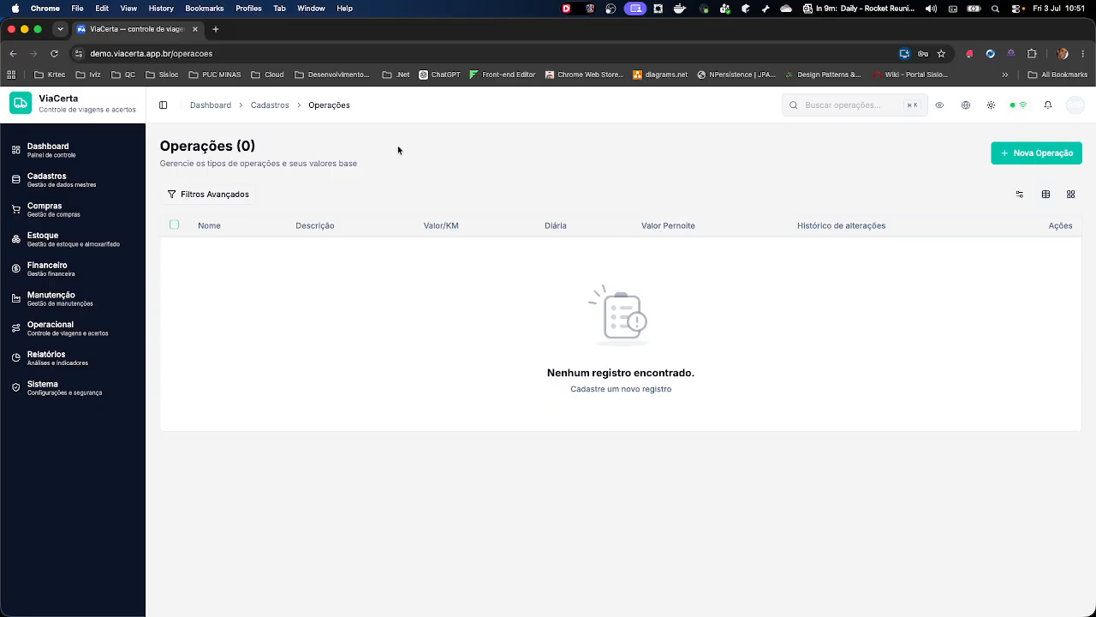
click(269, 106)
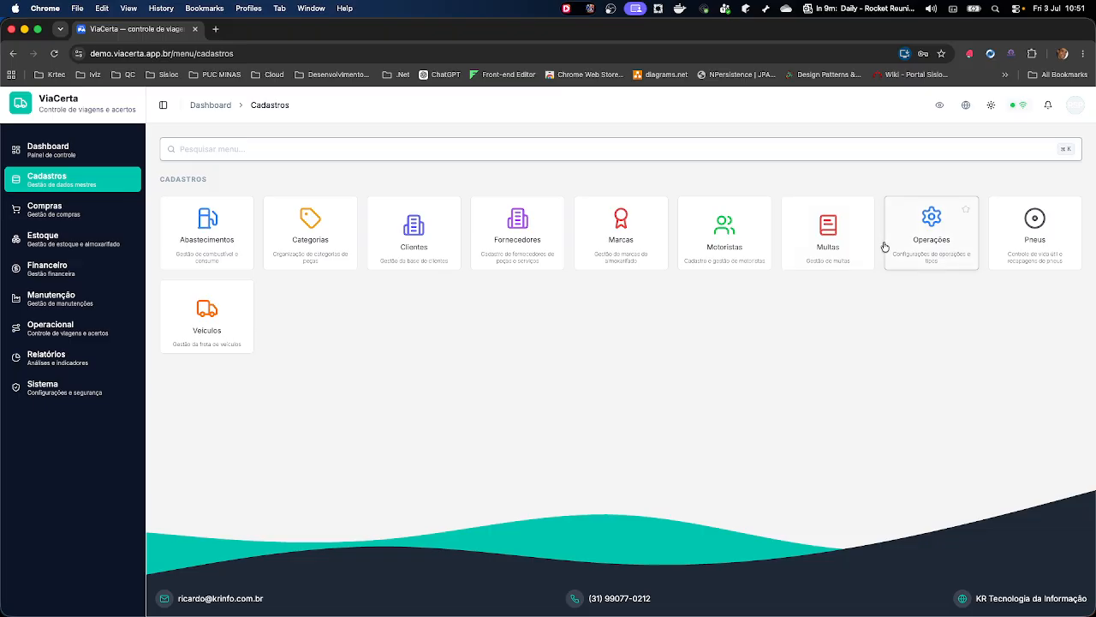
click(923, 242)
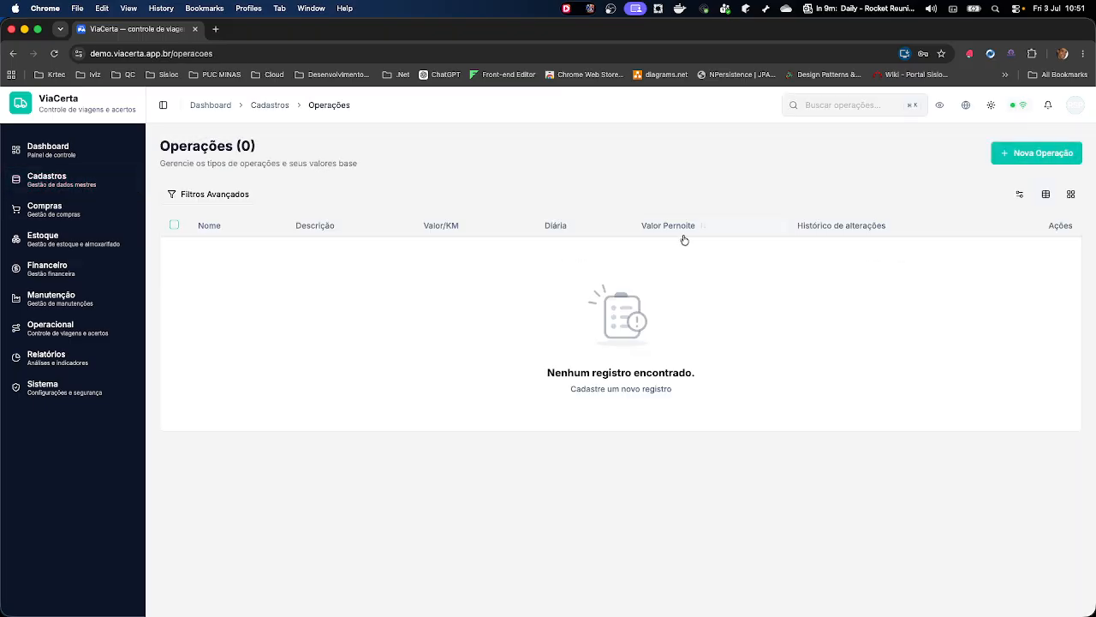
Inspect the Nova Operação form and the advanced filters for operations, closing each without entering data
click(1039, 155)
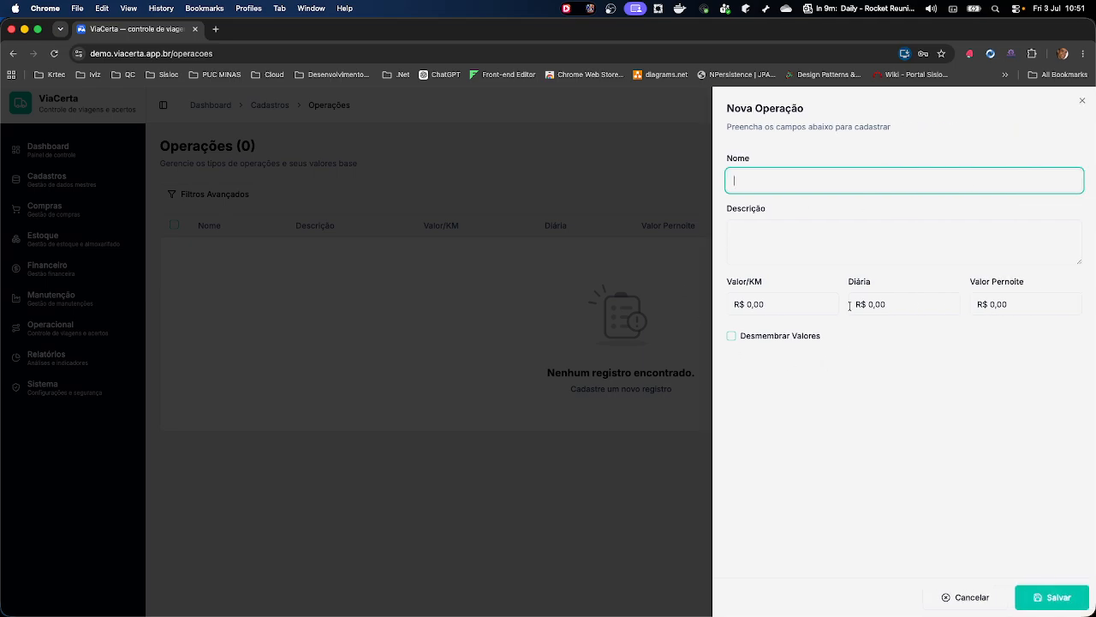
click(1082, 101)
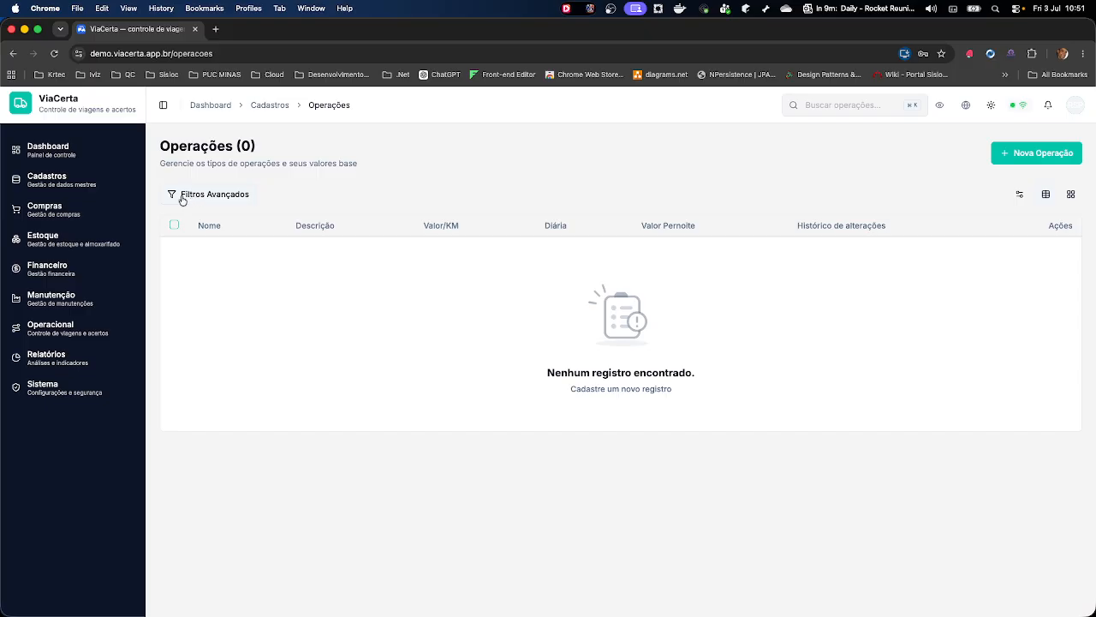
click(221, 195)
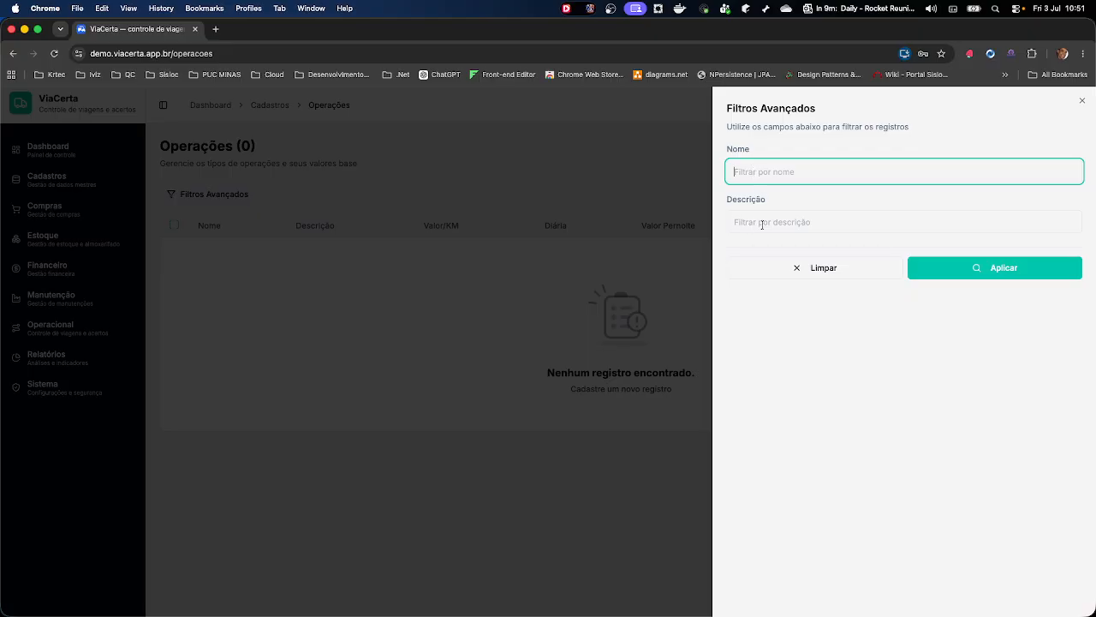
click(1082, 101)
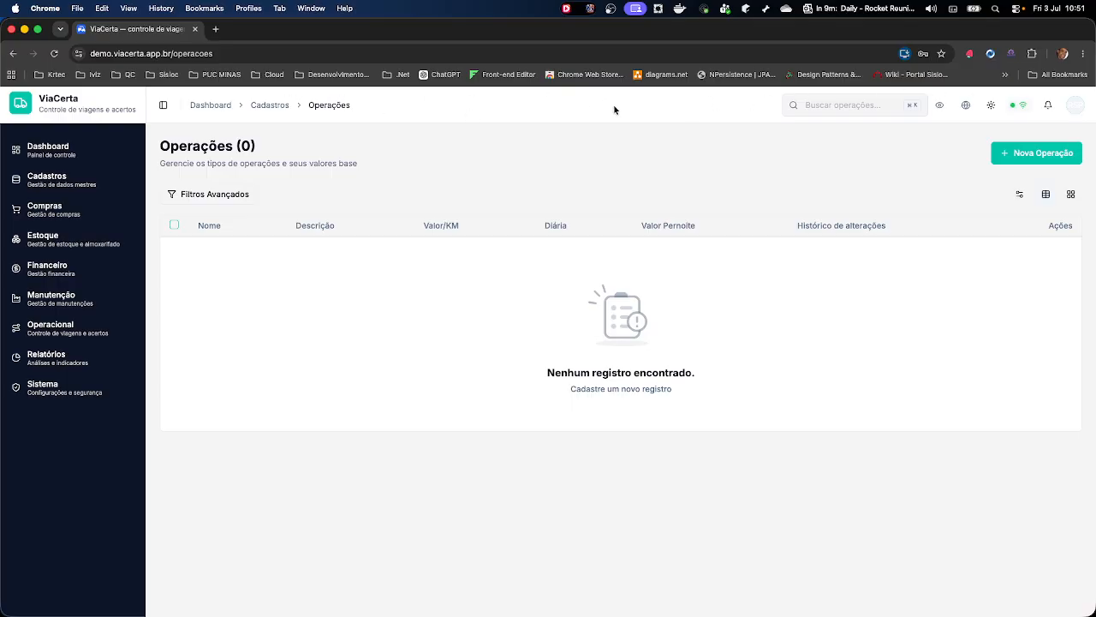
Open the Clientes register from the Cadastros area and activate its client search
click(85, 180)
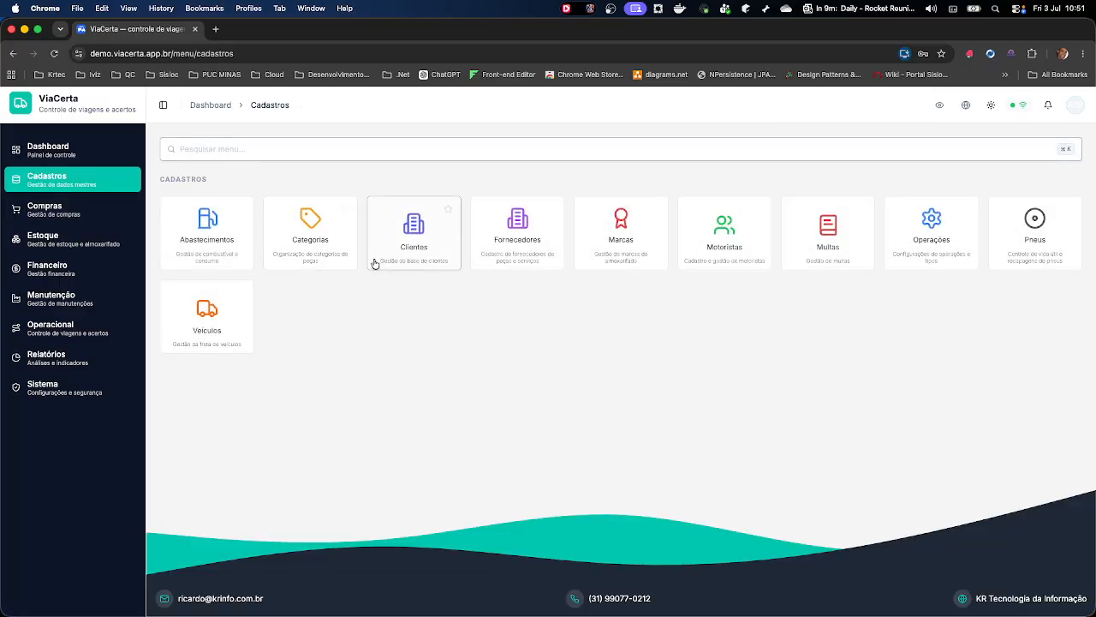
click(416, 257)
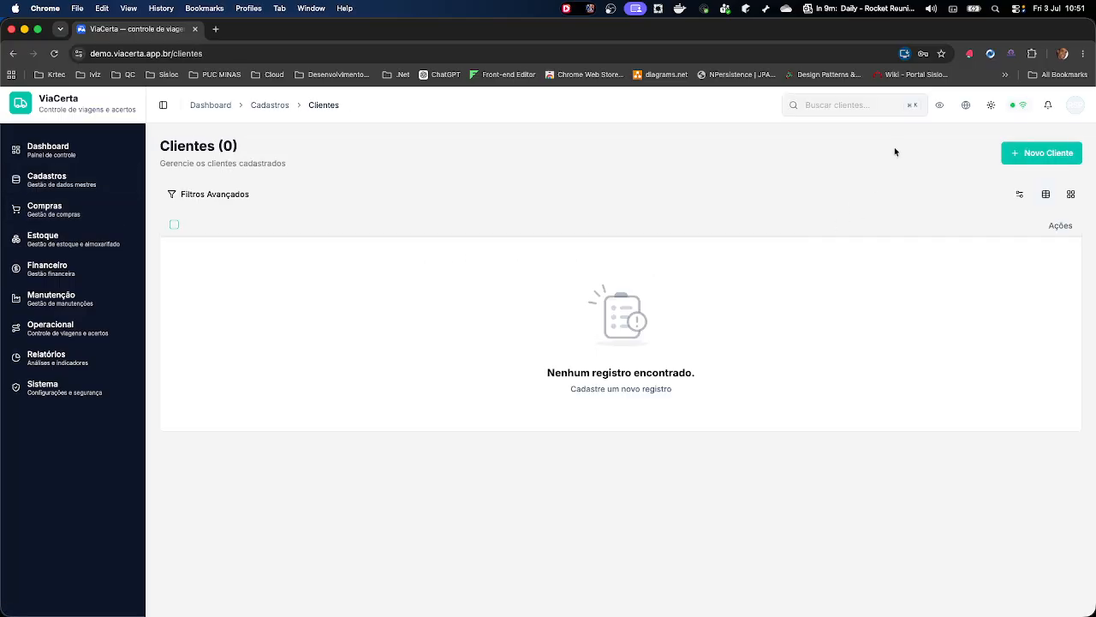
click(798, 100)
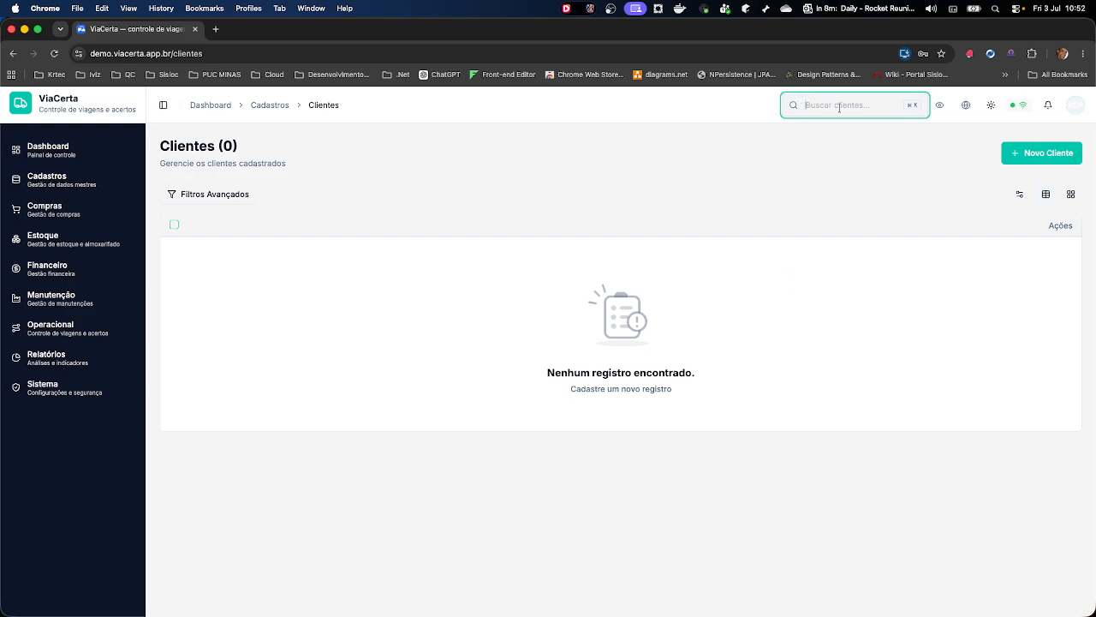
Open the Operações register from the Cadastros area and start a new operation
click(85, 181)
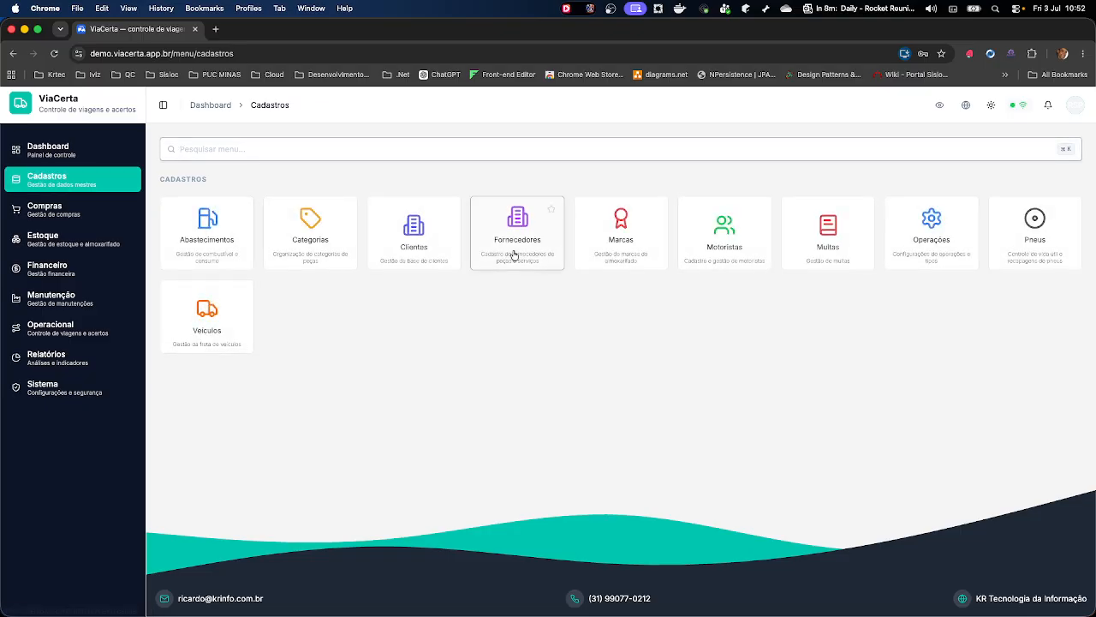
click(931, 229)
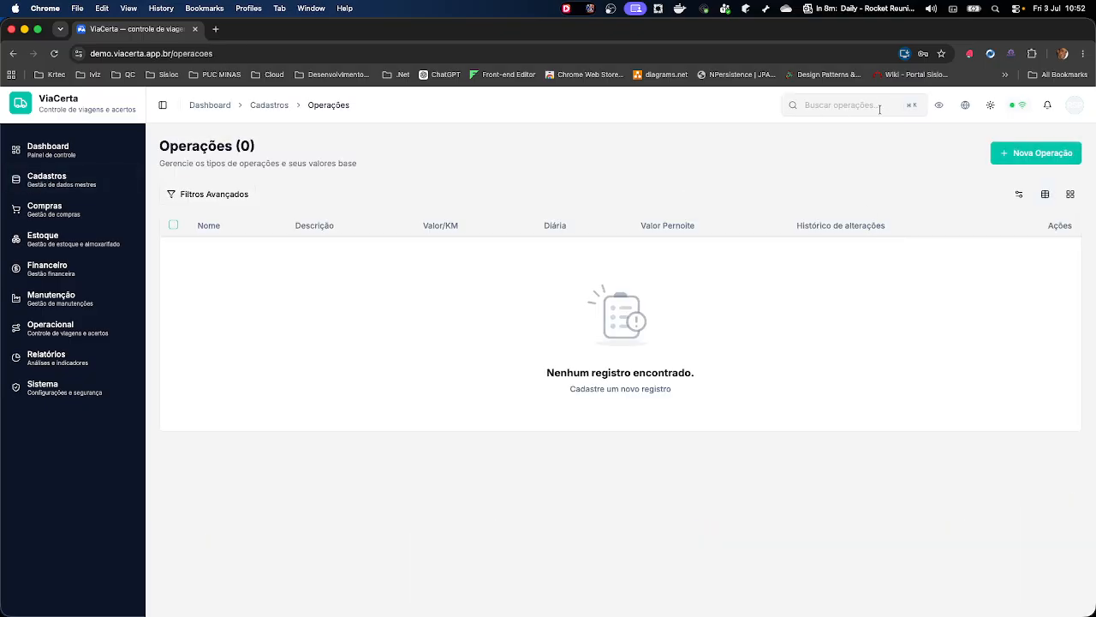
click(1033, 153)
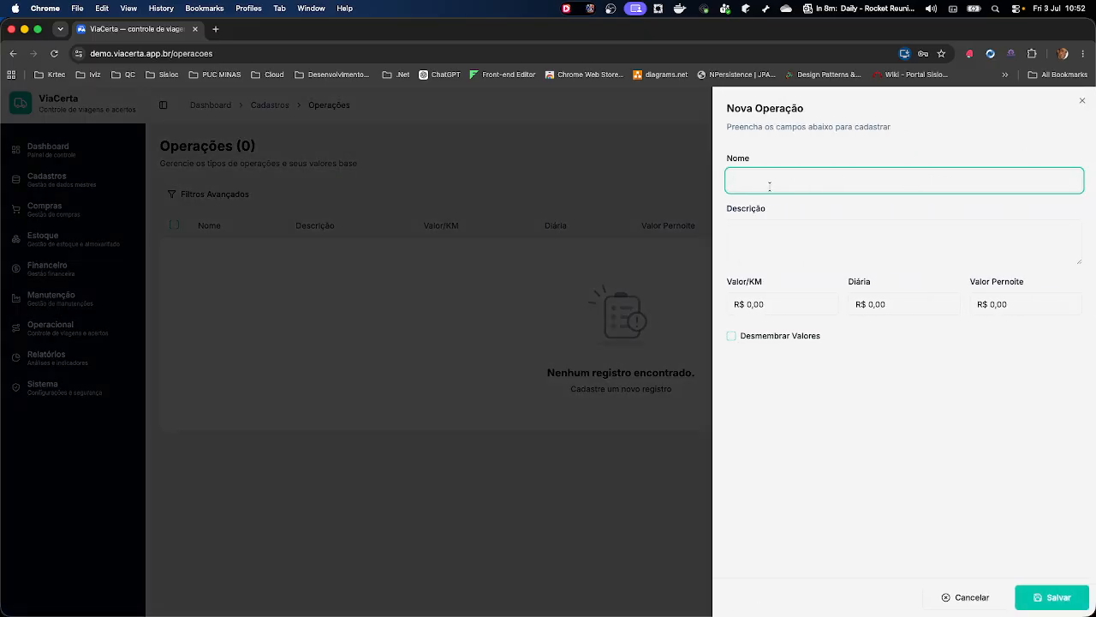
Try to save the new operation with its name cleared and its description left empty
text(Operação Demonstração)
drag(839, 179, 726, 180)
key(BackSpace)
click(1036, 597)
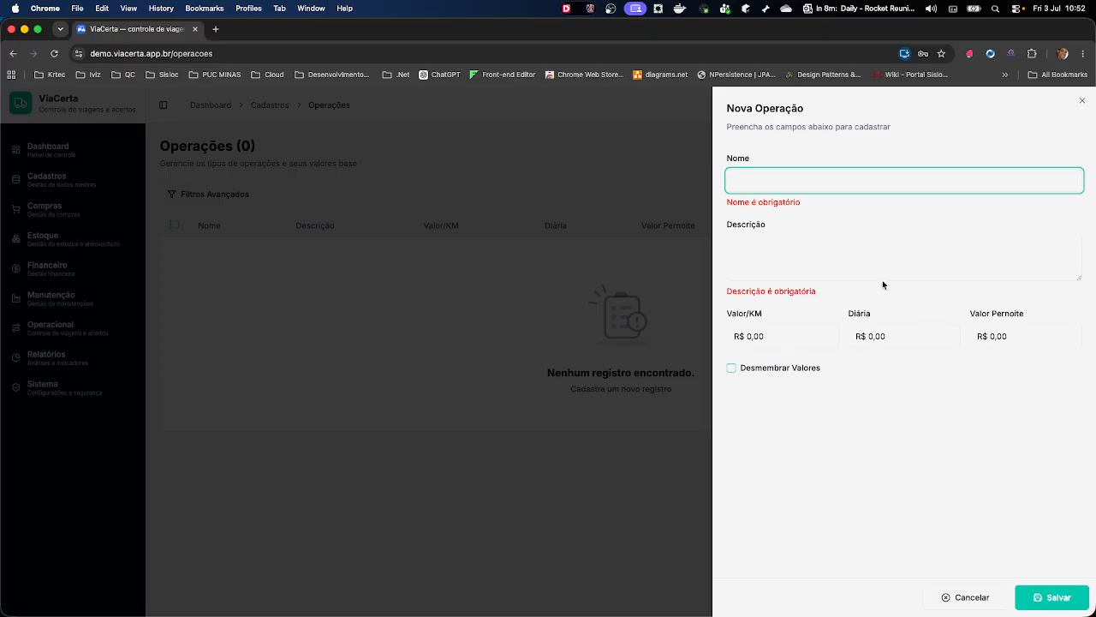
Name the new operation "Operação Demonstração" and describe it as "Está operação é para demonstrar o sistema."
text(Operação Demonstração)
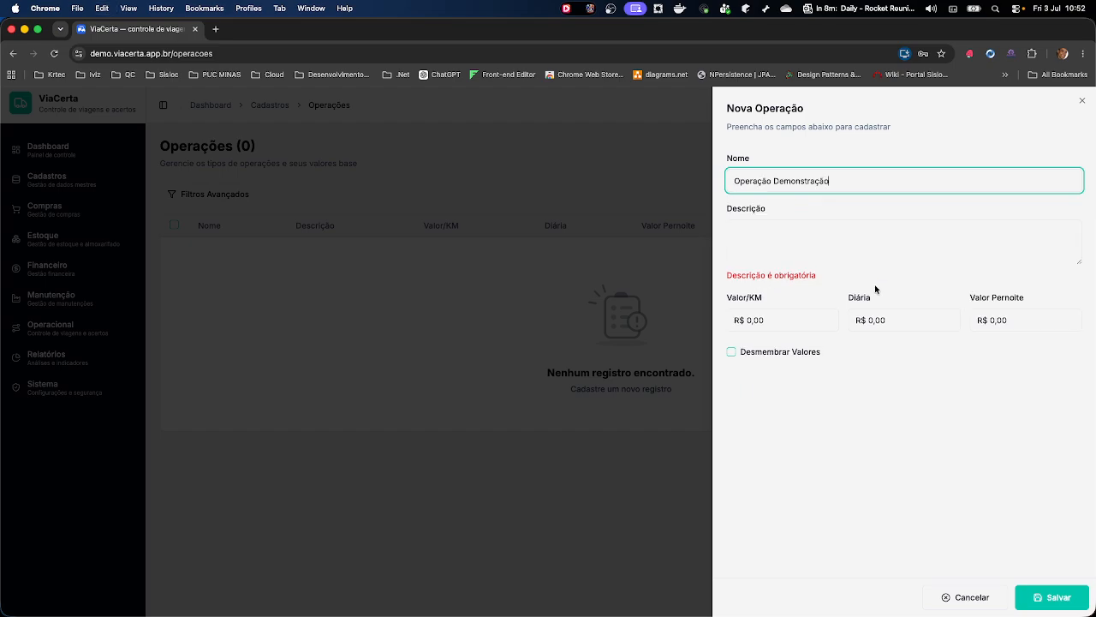
click(835, 250)
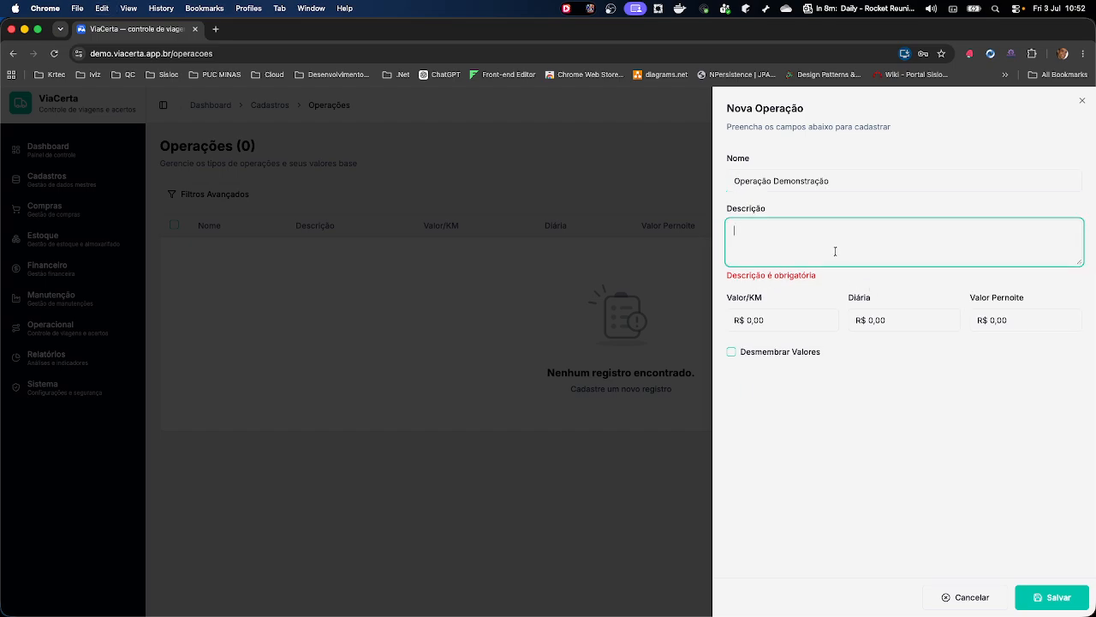
text(Esta)
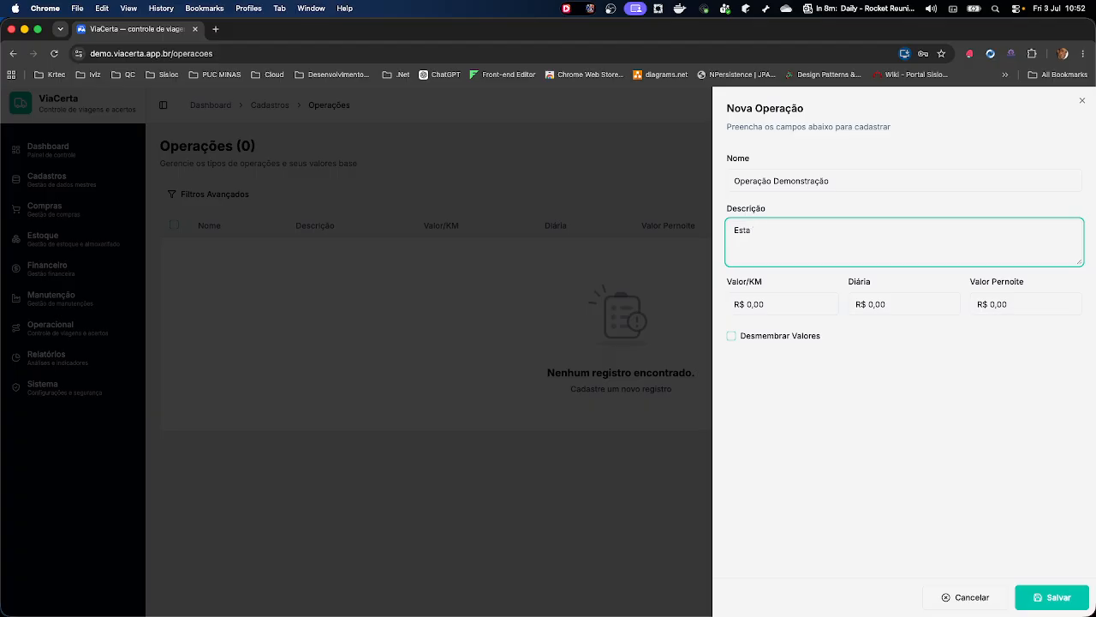
text( lá operação é para demonstrar o sistma)
key(BackSpace)
key(BackSpace)
key(BackSpace)
text(tema.)
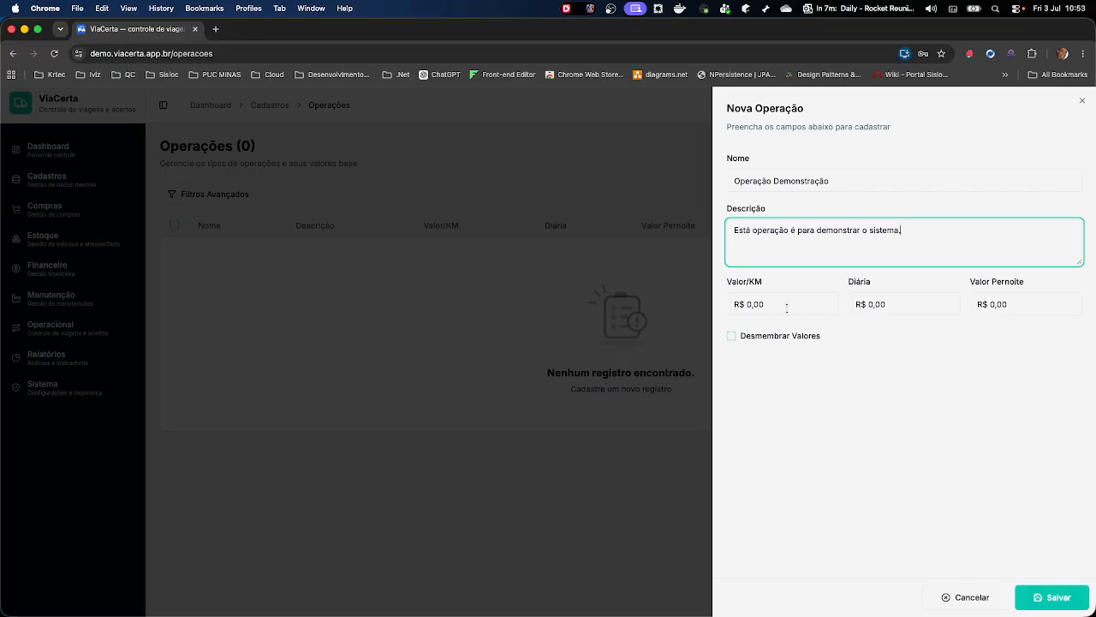
Set the operation's Valor/KM, Diária and Valor Pernoite to R$ 1,00 each and save the record
key(Tab)
text(10,00)
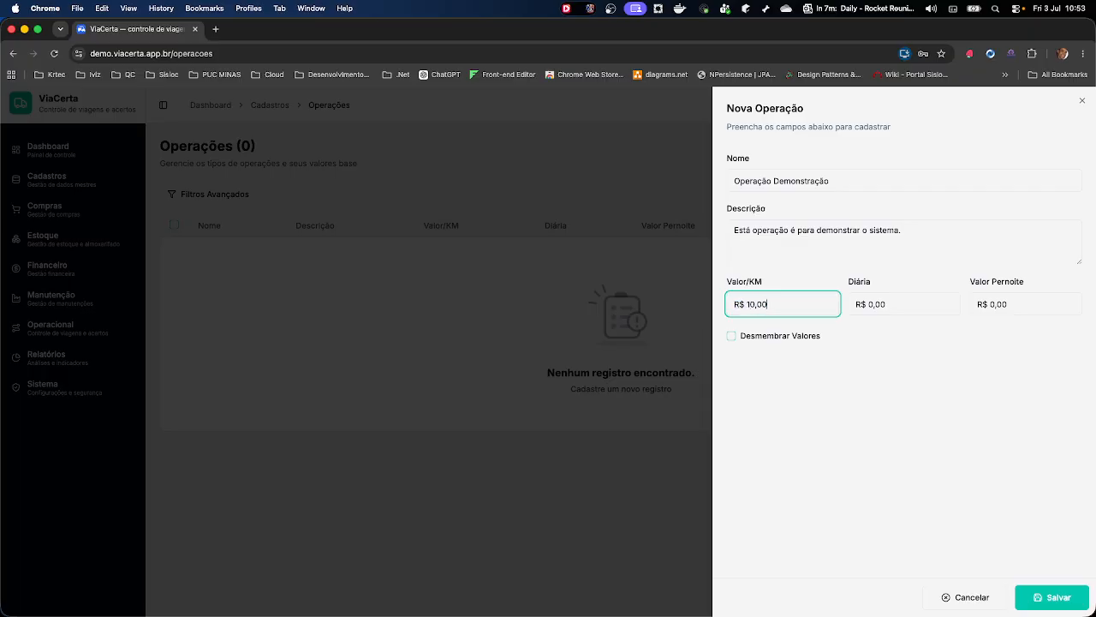
key(Tab)
key(shift+Tab)
text(100)
key(Tab)
text(1,00)
key(Tab)
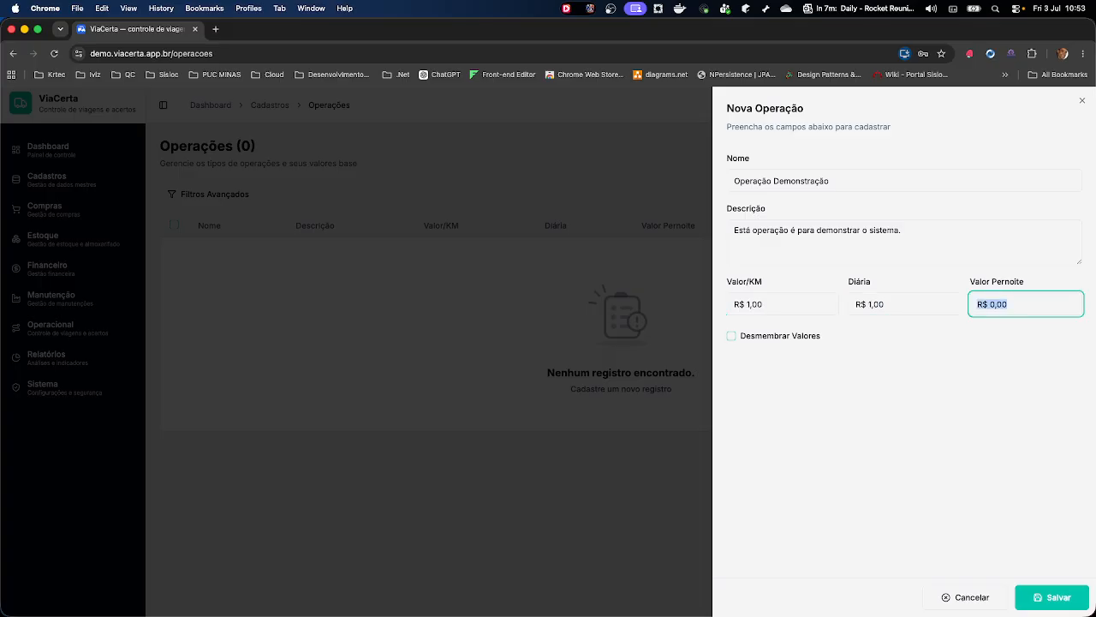
text(100)
click(1052, 602)
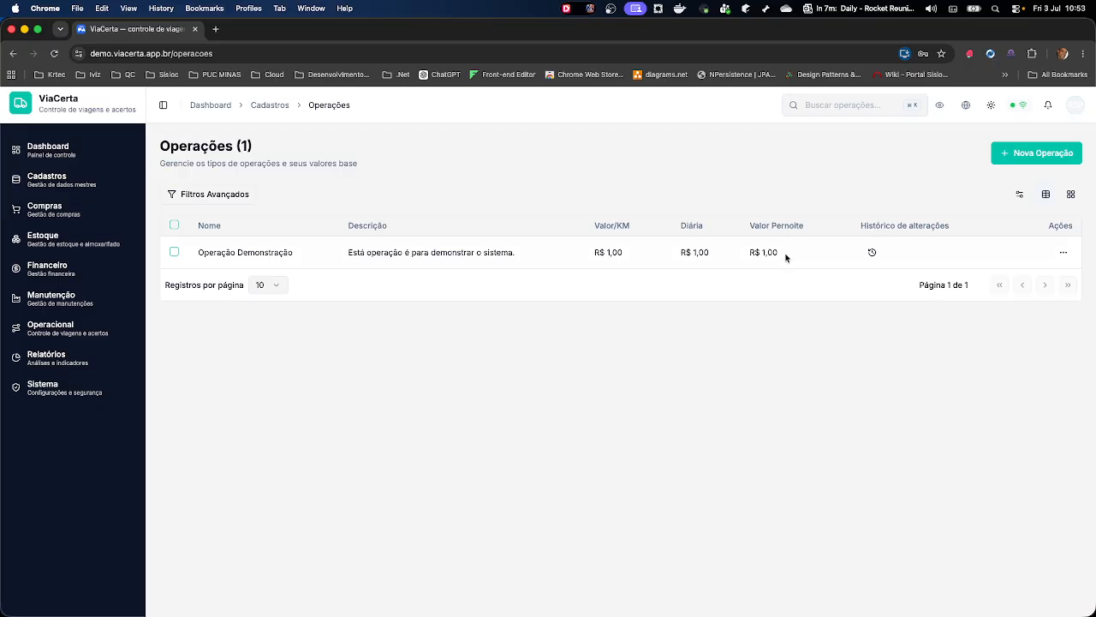
Inspect Operação Demonstração's value-change history and its version history in both the timeline and technical JSON views
click(872, 253)
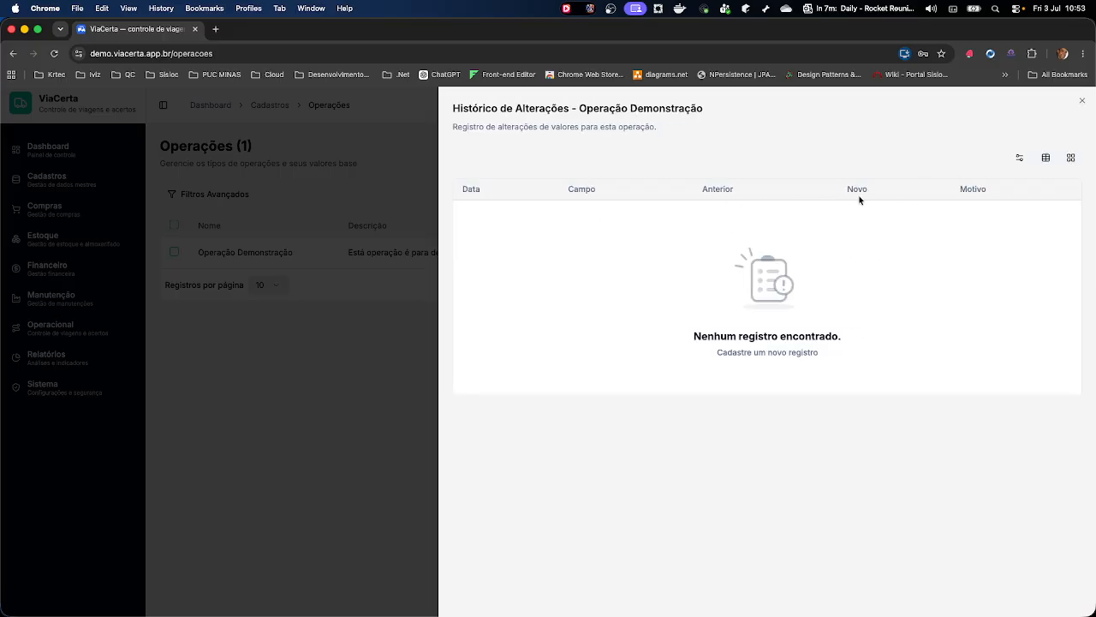
click(1083, 102)
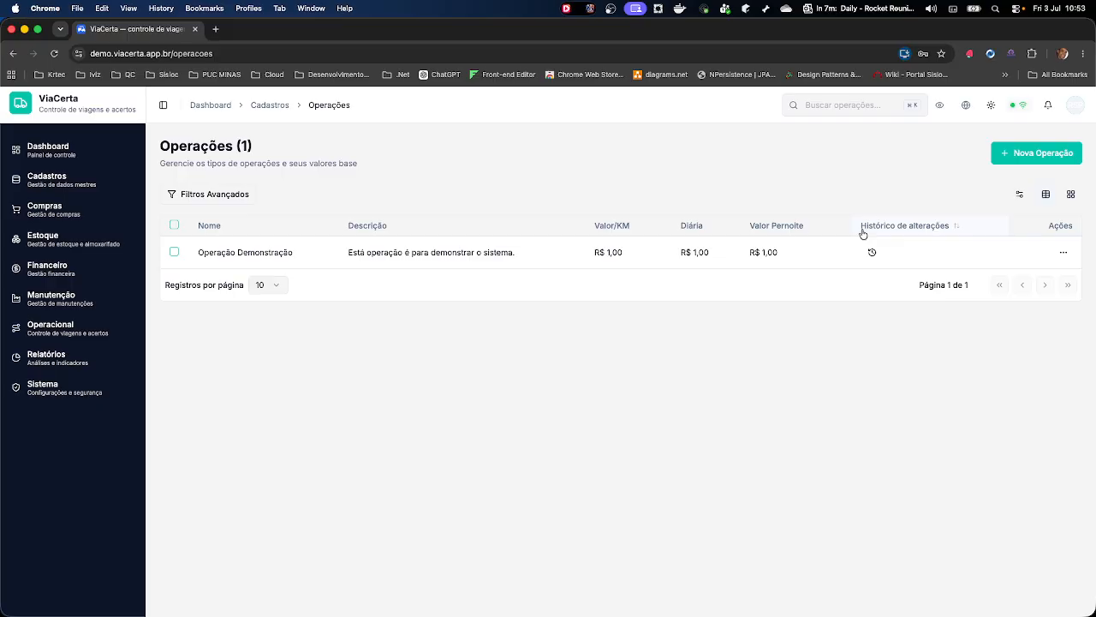
click(1063, 253)
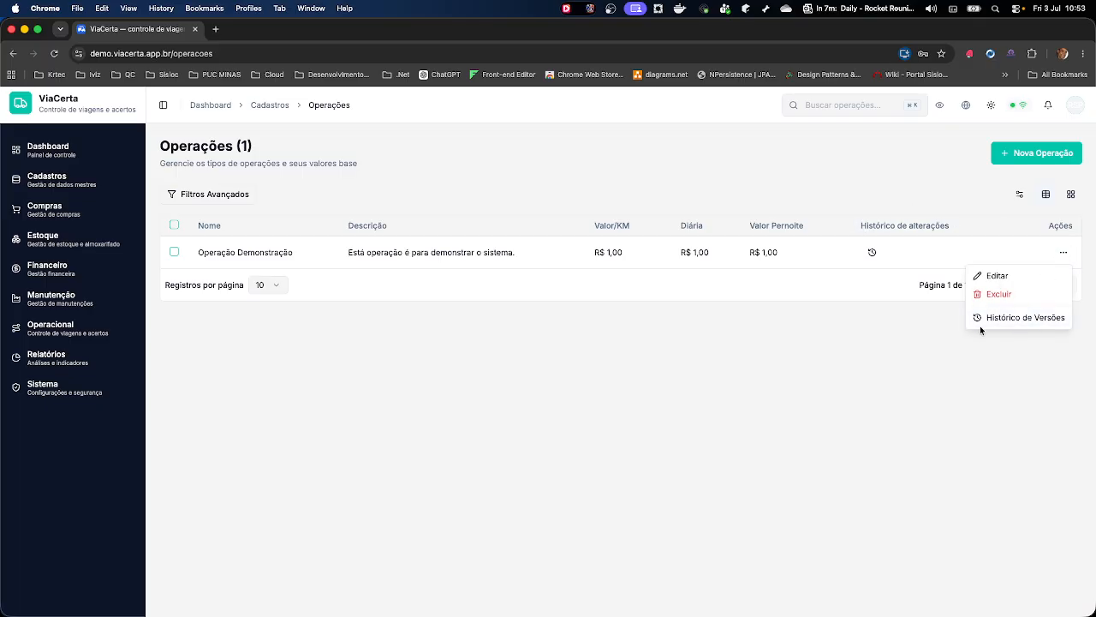
click(1027, 317)
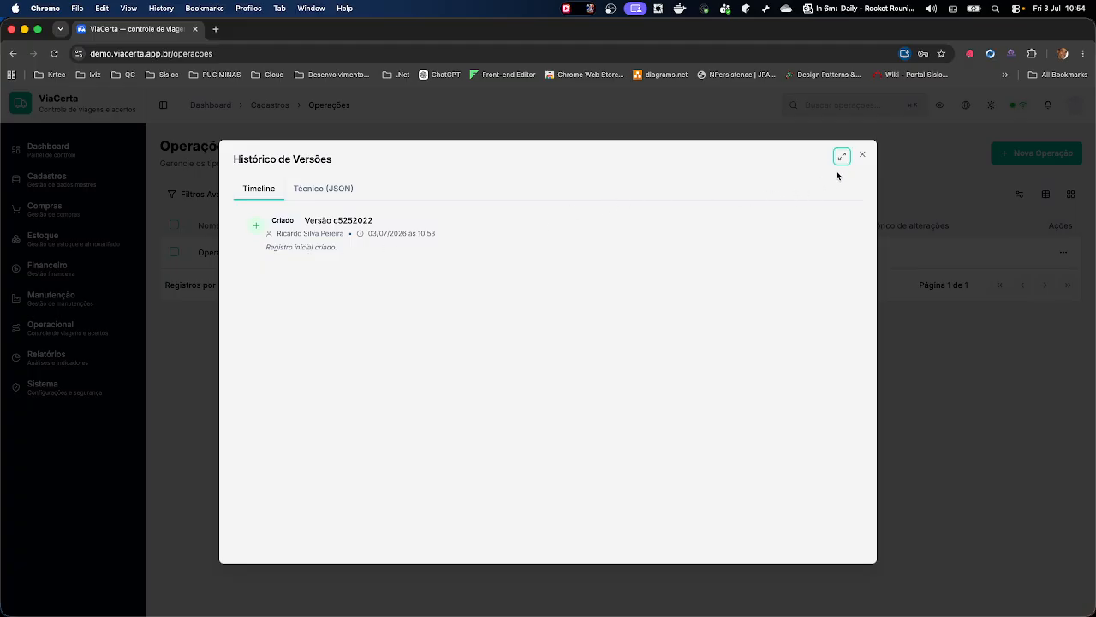
click(301, 185)
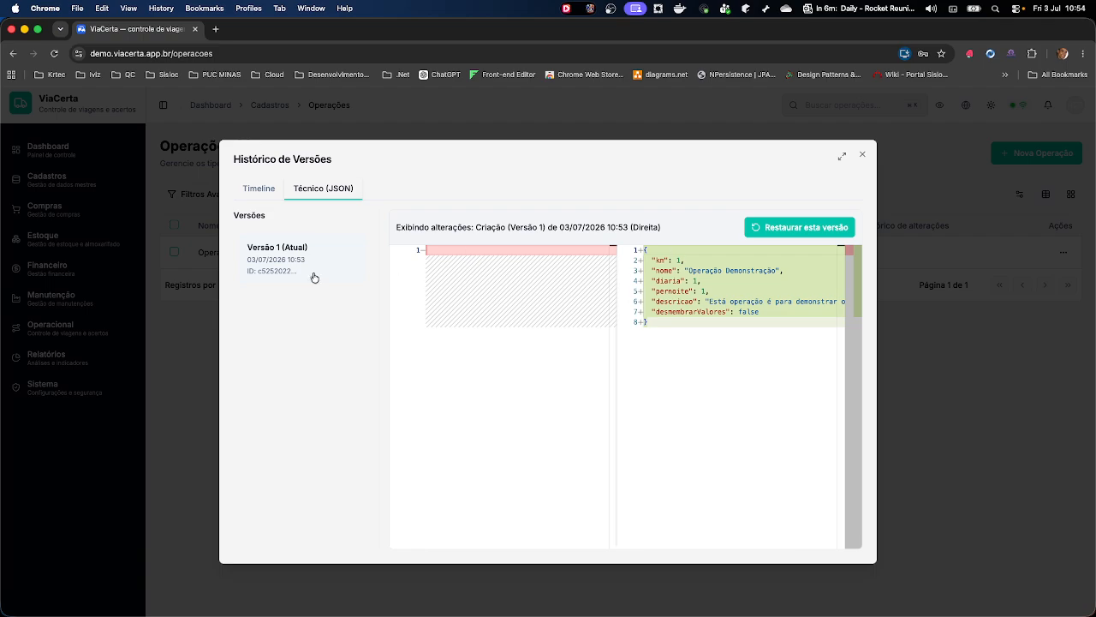
click(862, 154)
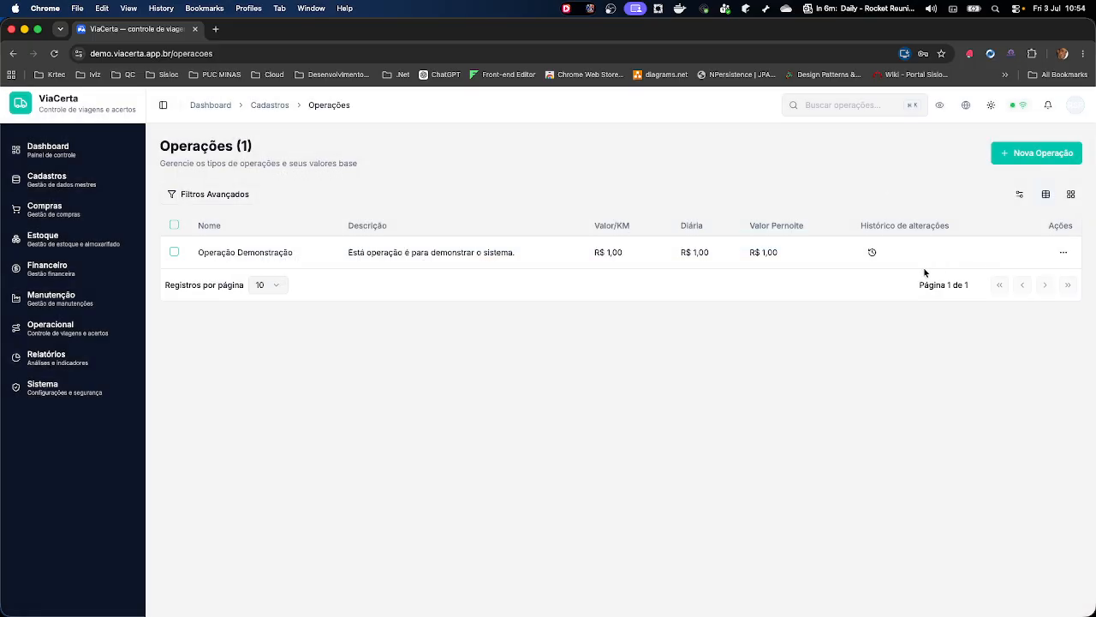
click(1060, 252)
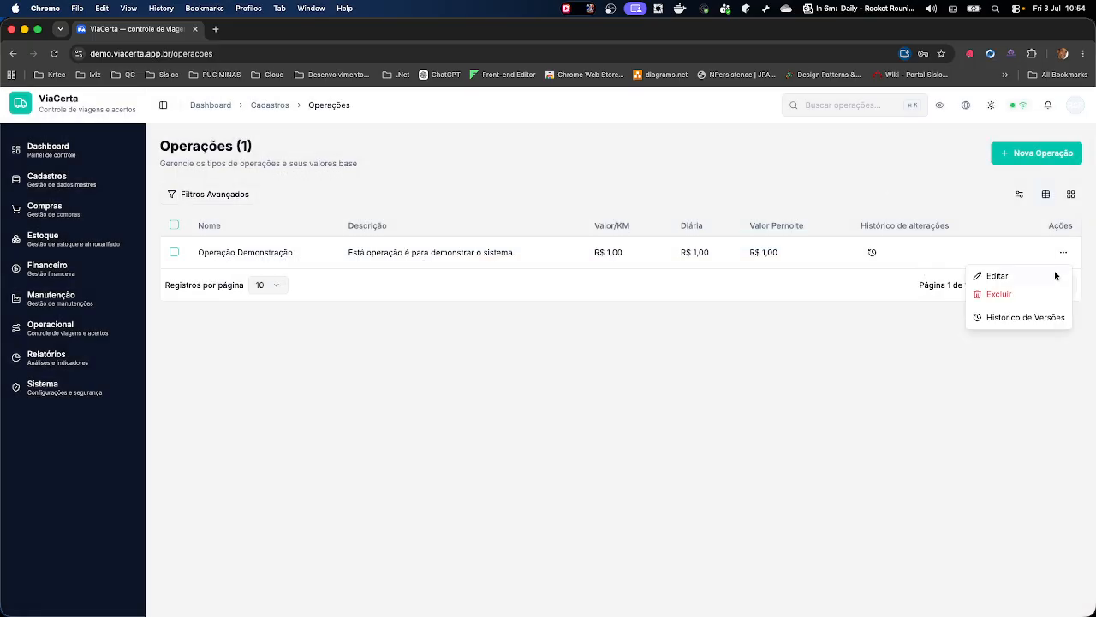
click(942, 341)
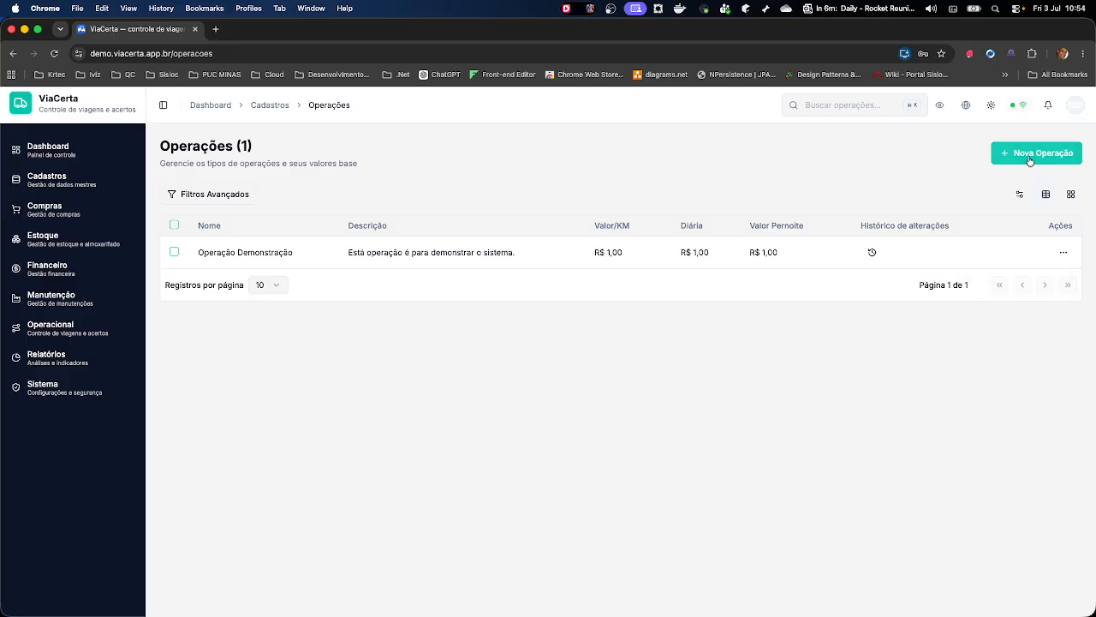
Edit Operação Demonstração to set Valor/KM to R$ 7,50, Diária to R$ 980,00 and Valor Pernoite to R$ 350,00
click(1063, 257)
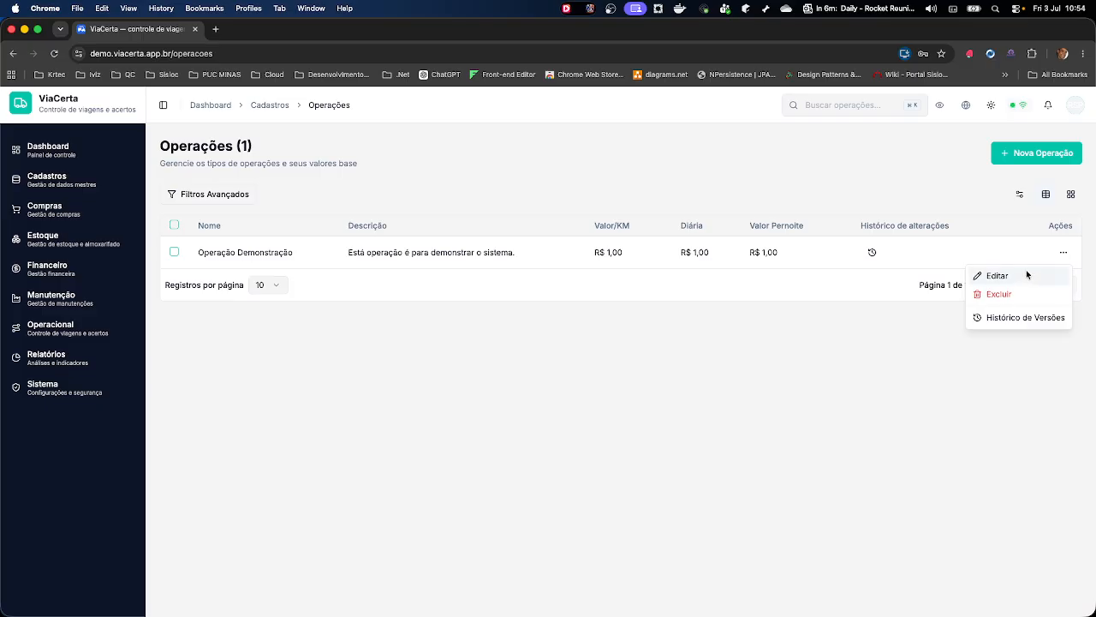
click(998, 276)
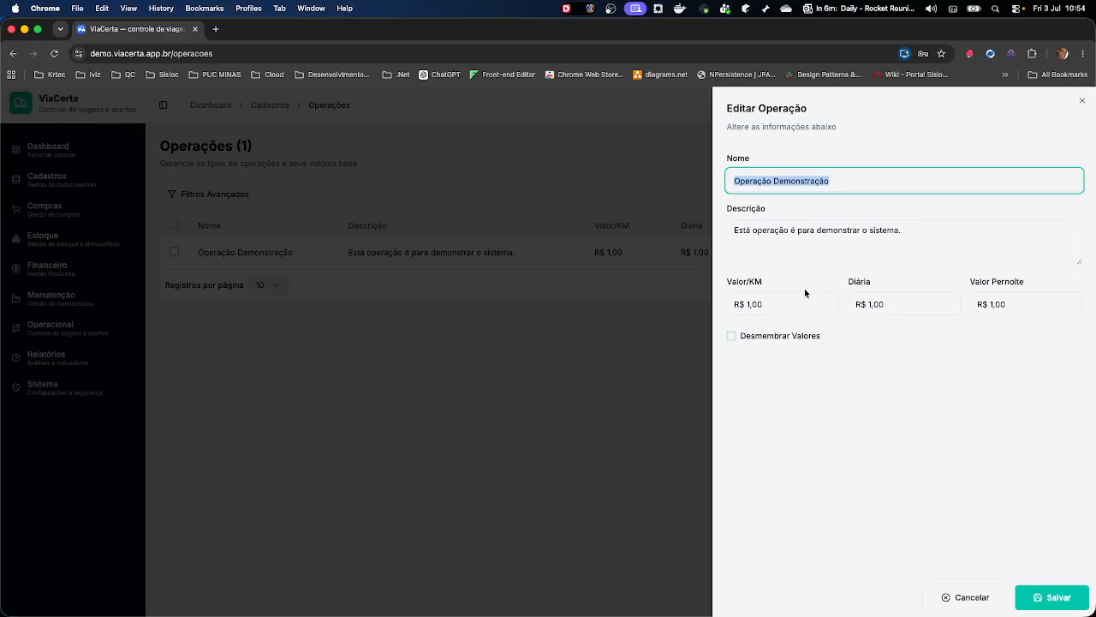
click(783, 304)
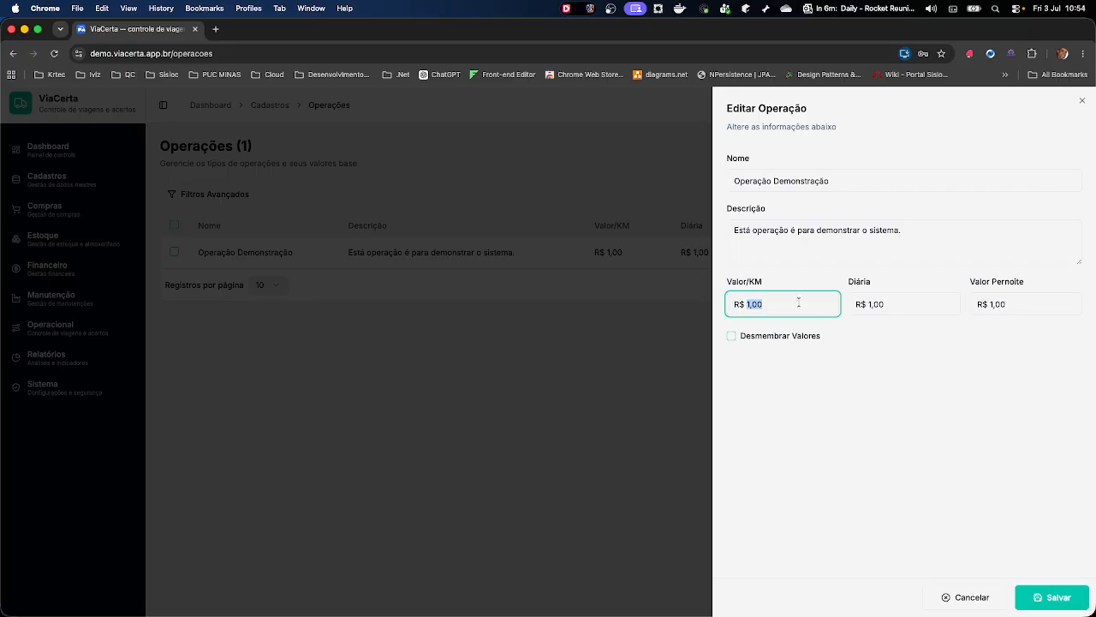
text(750)
key(Tab)
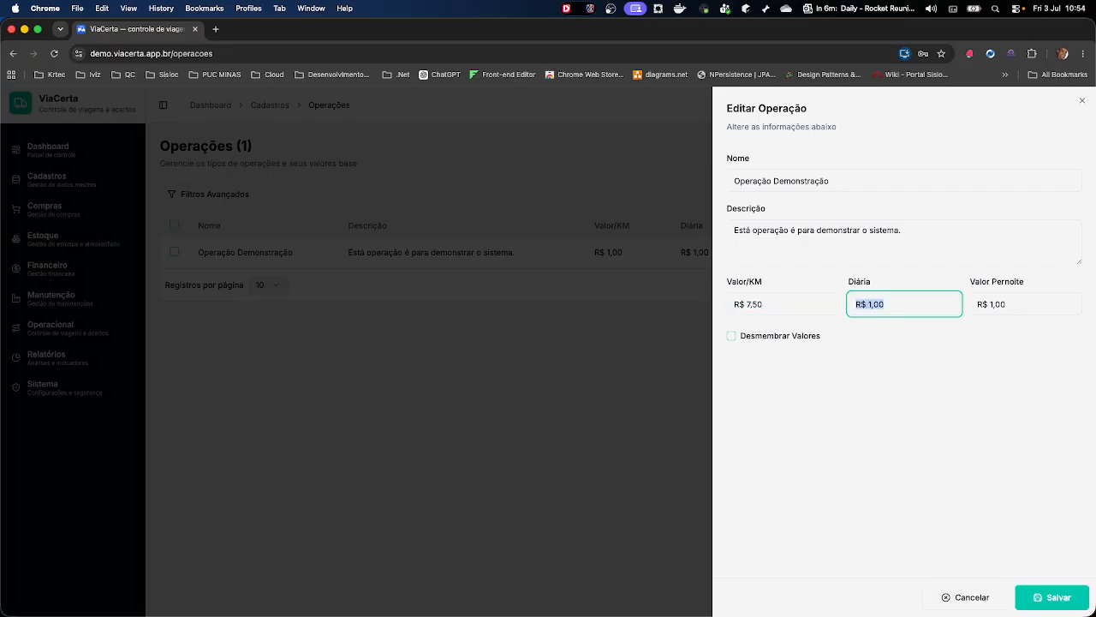
text(98000)
key(Tab)
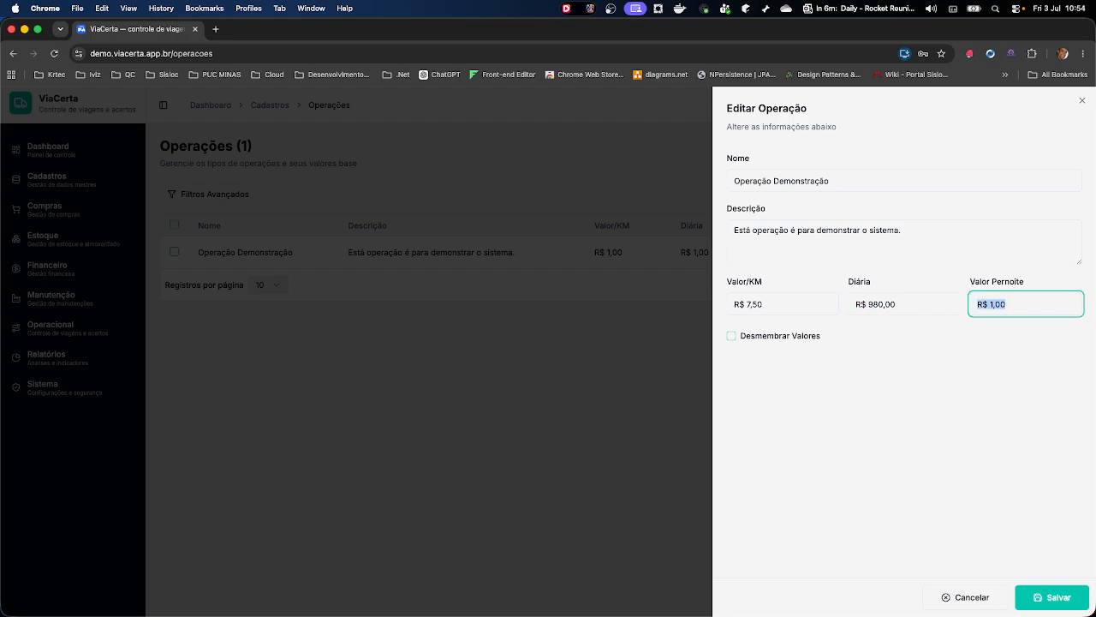
text(35000)
Save the edited operation values with the justification "Reajuste na tabela de preço"
click(1055, 603)
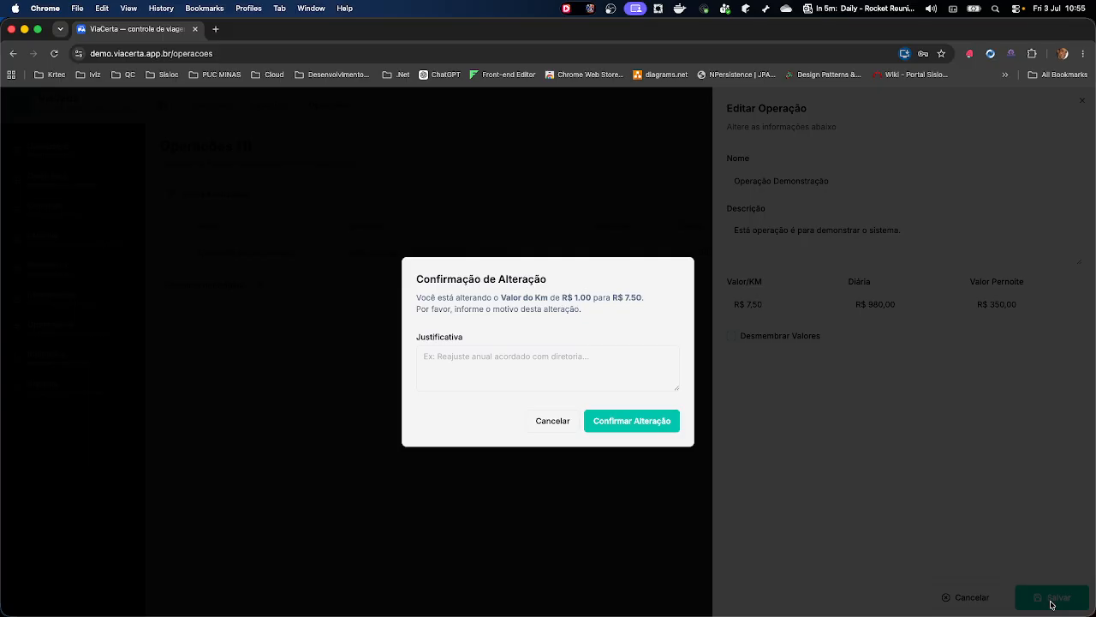
click(503, 366)
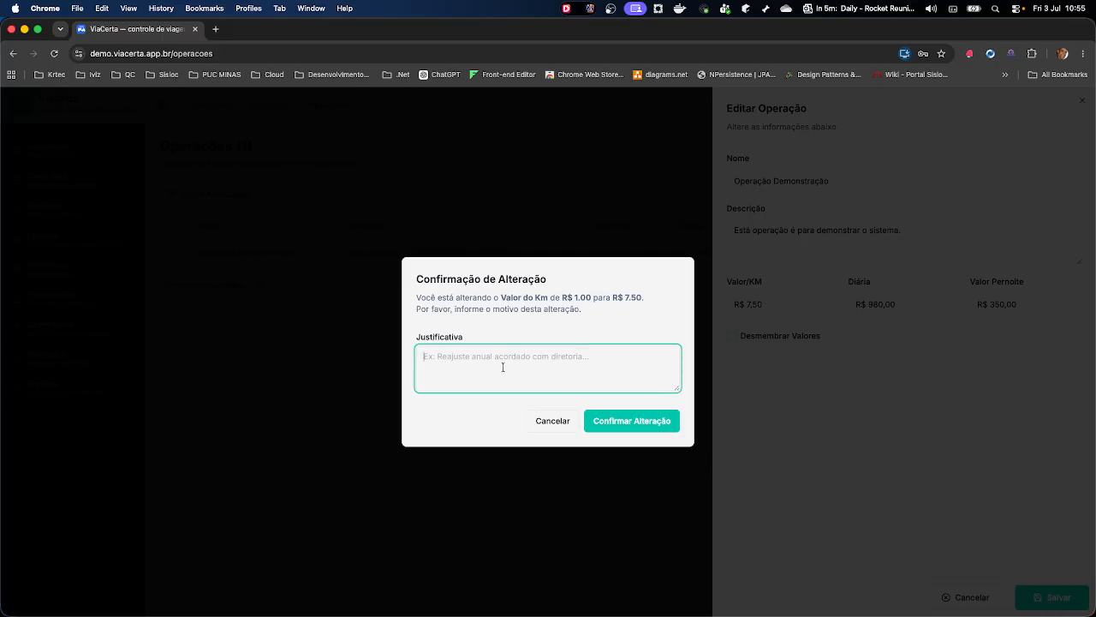
text(Reajuste na tabela de preço)
click(643, 421)
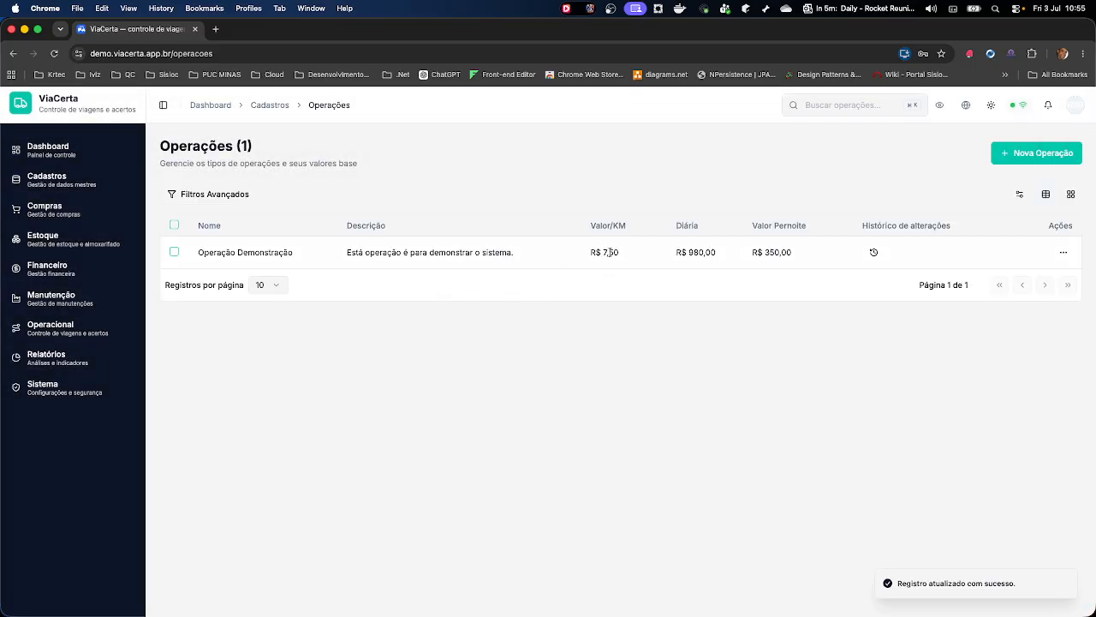
Check the Valor/KM, Diária and Valor Pernoite of Operação Demonstração in the operations list
drag(604, 251, 622, 254)
drag(688, 252, 721, 252)
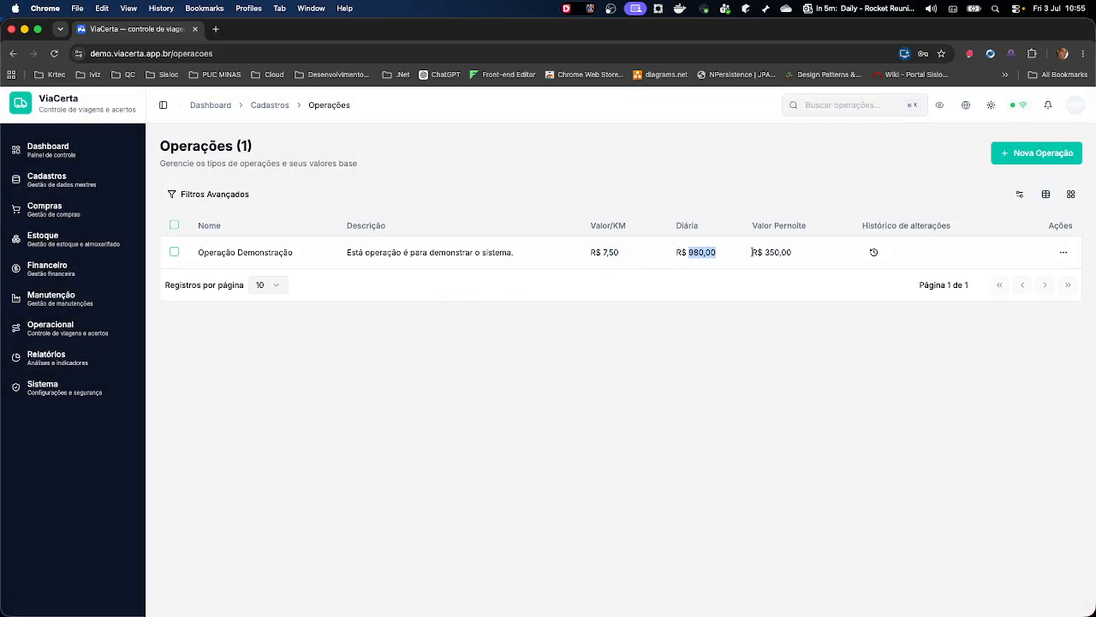
double_click(780, 252)
click(709, 296)
Review the changed fields, previous and new values and reasons in Operação Demonstração's change history, then close it
click(874, 252)
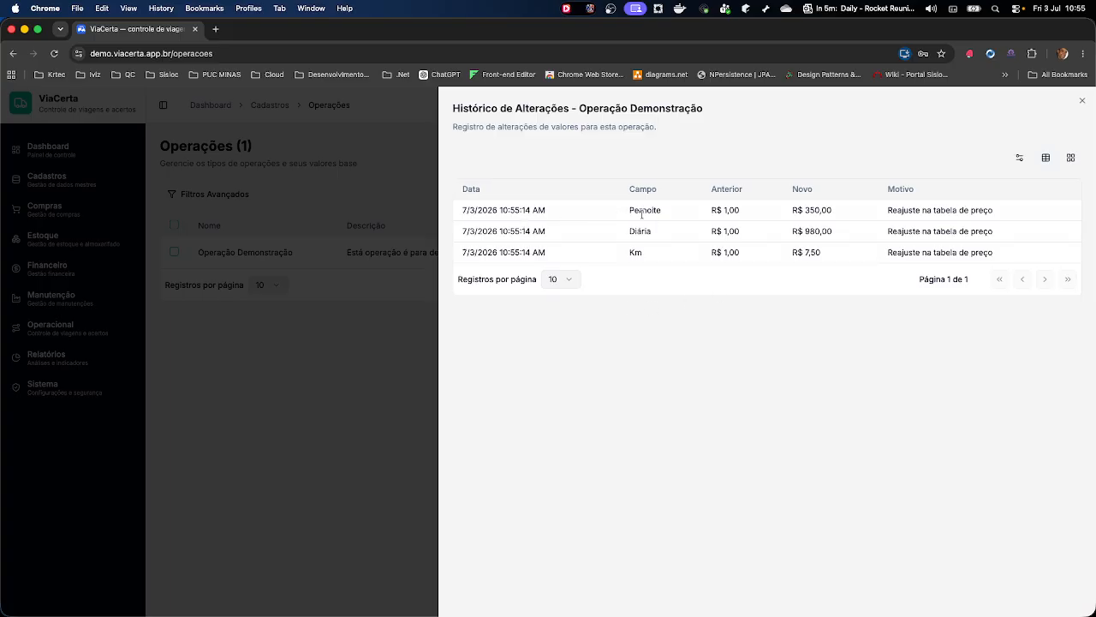
drag(639, 212, 673, 215)
click(791, 215)
drag(809, 210, 857, 213)
drag(952, 210, 1046, 212)
click(853, 236)
drag(808, 229, 856, 231)
click(726, 251)
drag(820, 253, 792, 254)
click(1082, 100)
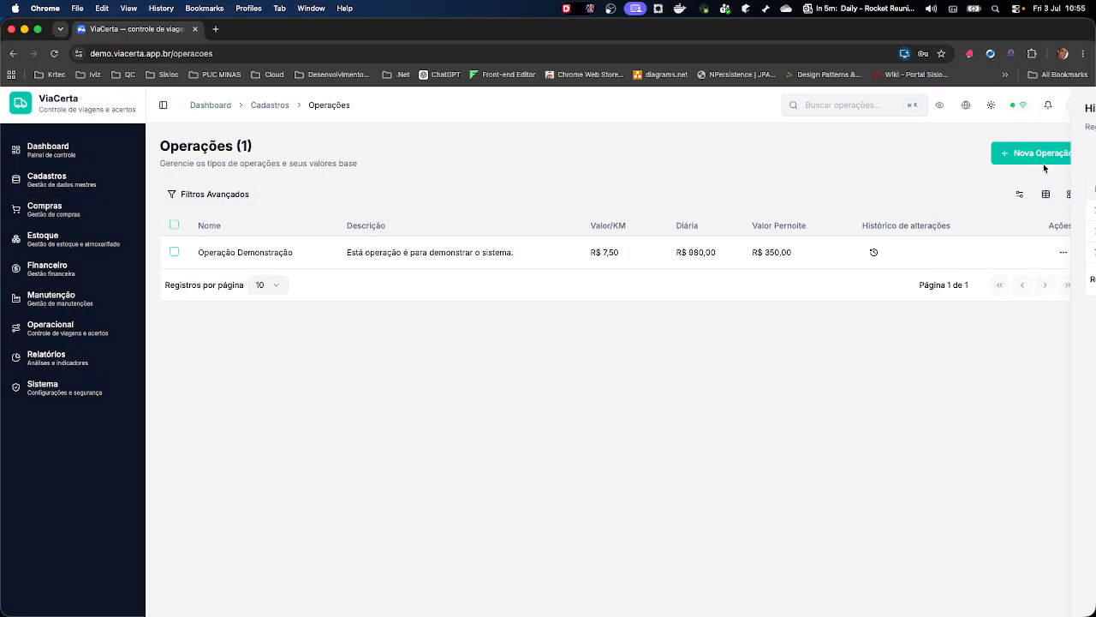
Edit Operação Demonstração to set its Valor/KM to R$ 4,50
click(1064, 256)
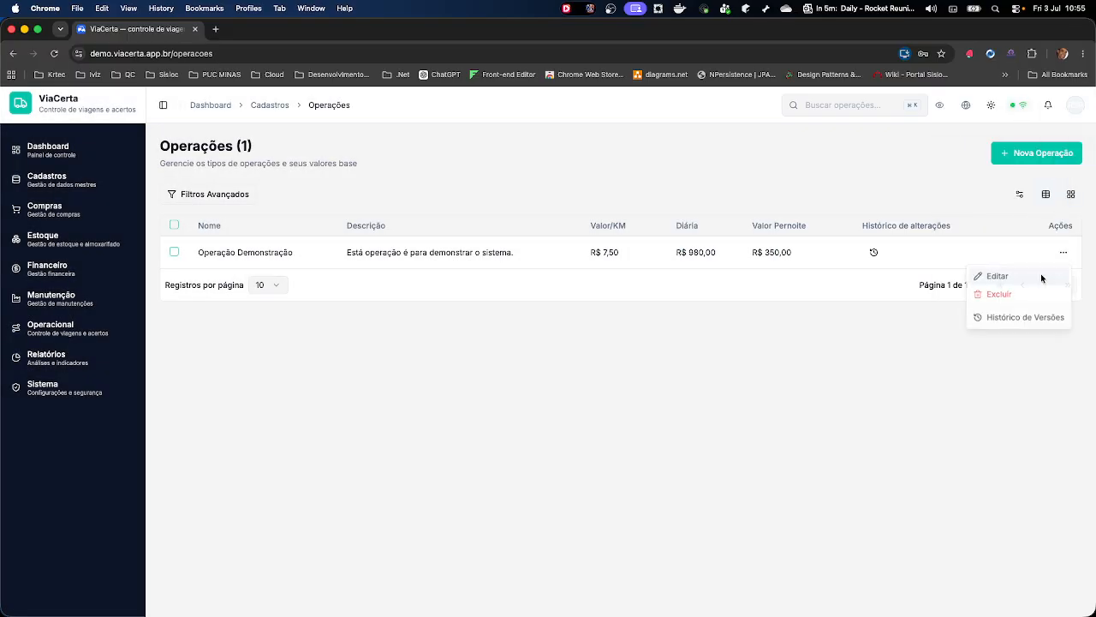
click(1040, 273)
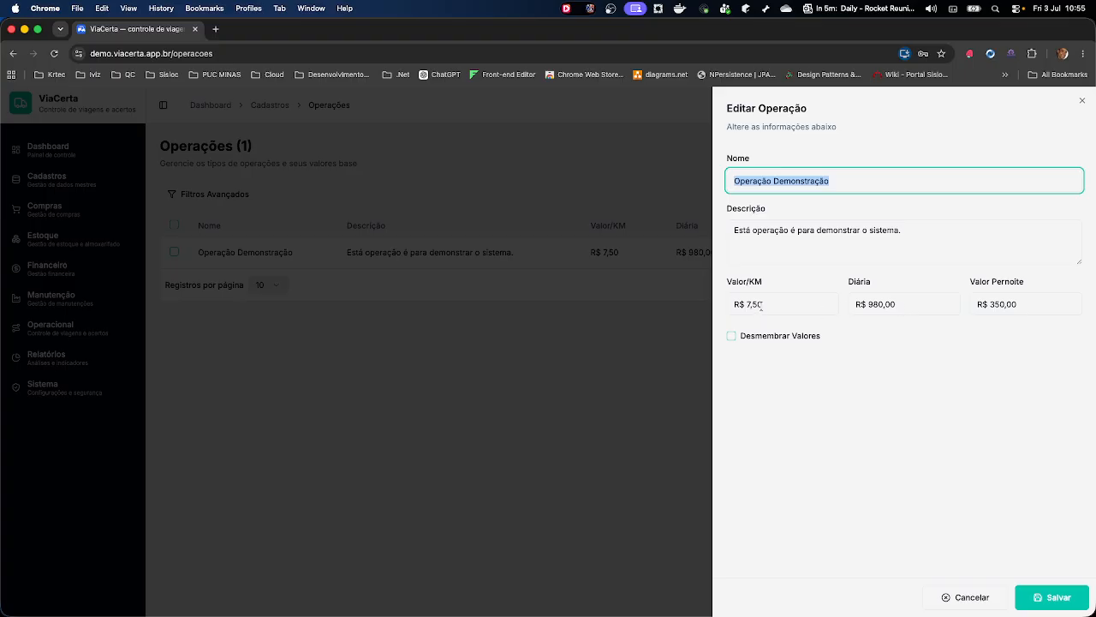
click(763, 310)
text(4)
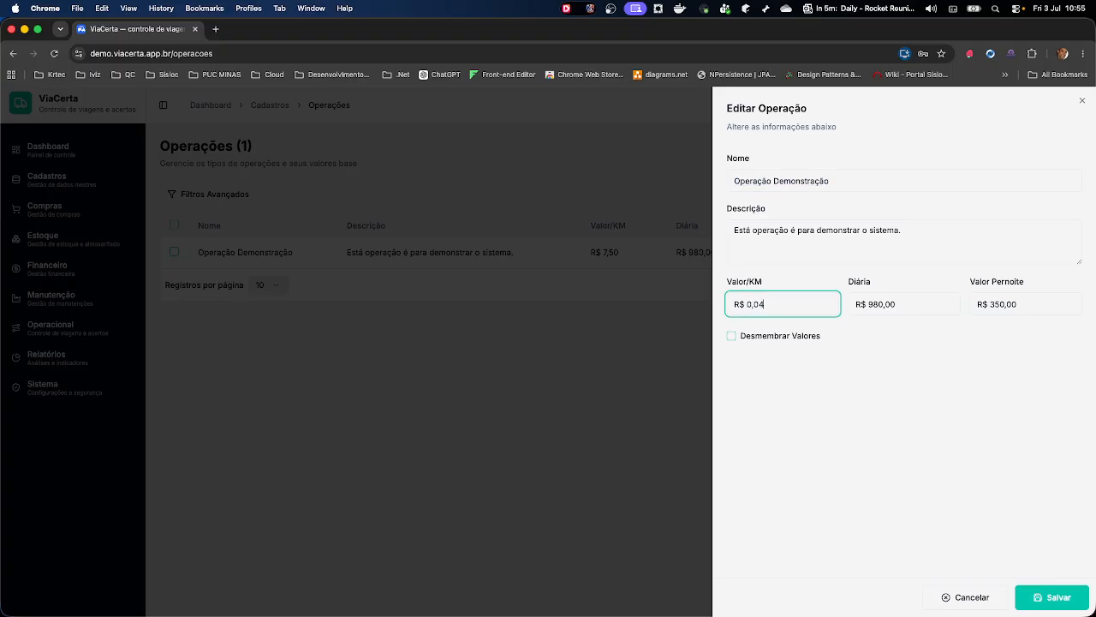
text(,50)
Save the Valor/KM change with the justification "ajuste do valor do km, pois informei errado na etapa de cadastro."
click(1041, 595)
click(574, 386)
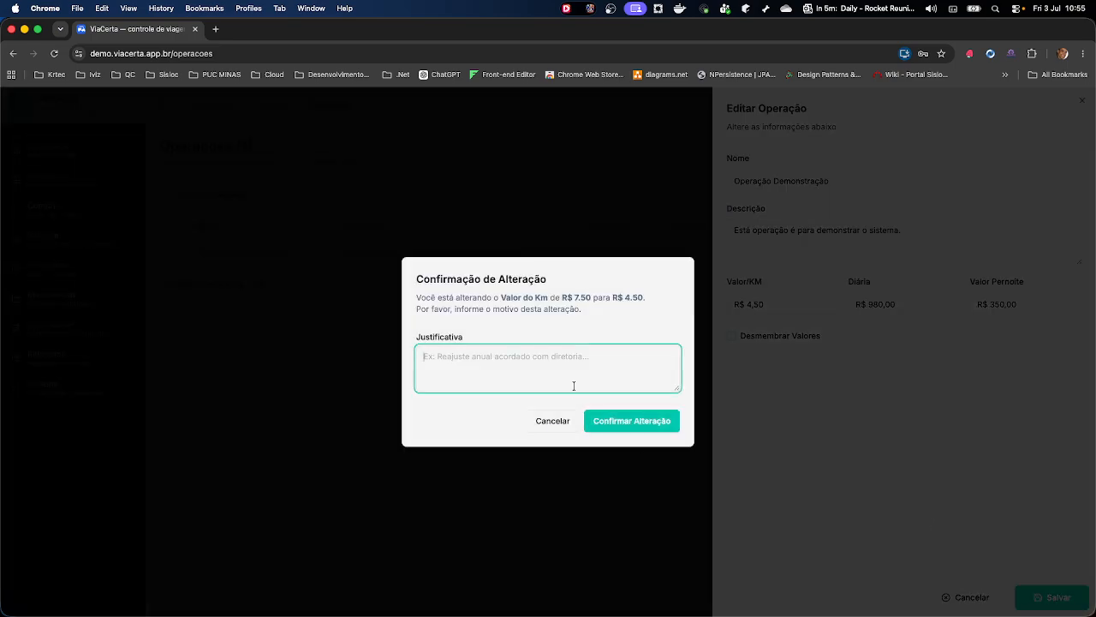
text(ajuste )
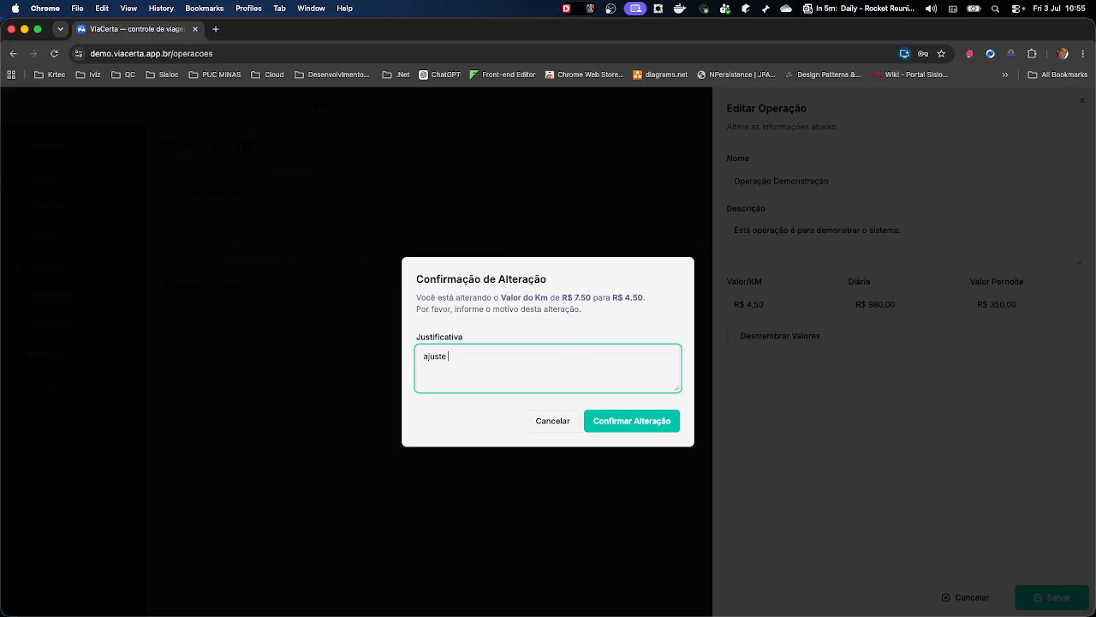
text(do valor do km)
text( p)
text(p)
text( pois inform)
text(ei errado na )
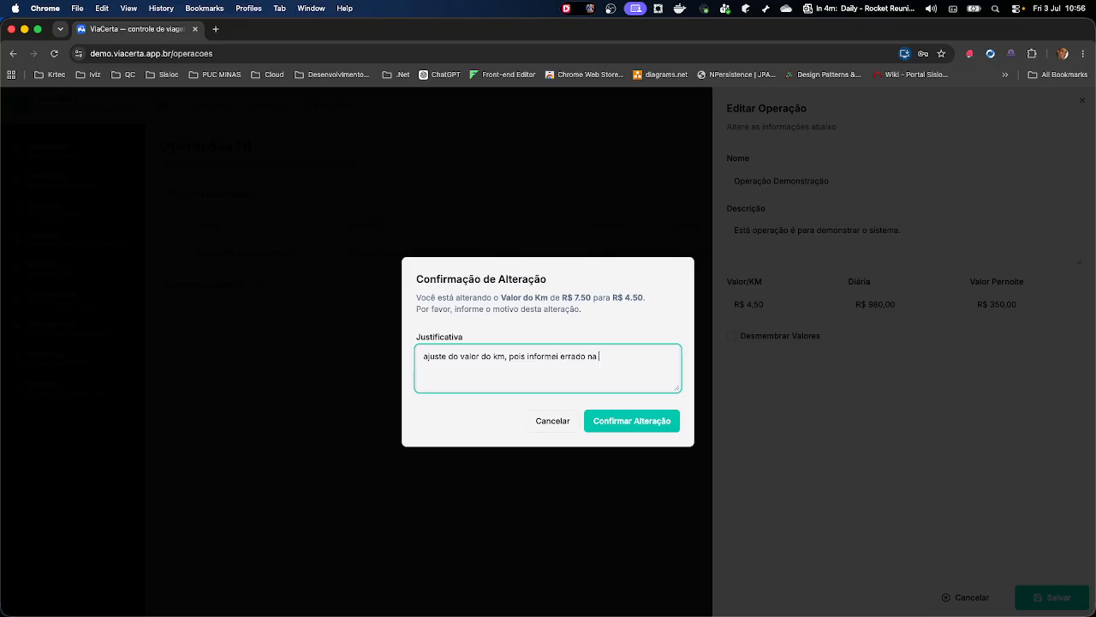
text(etapa de cadastro.)
click(633, 419)
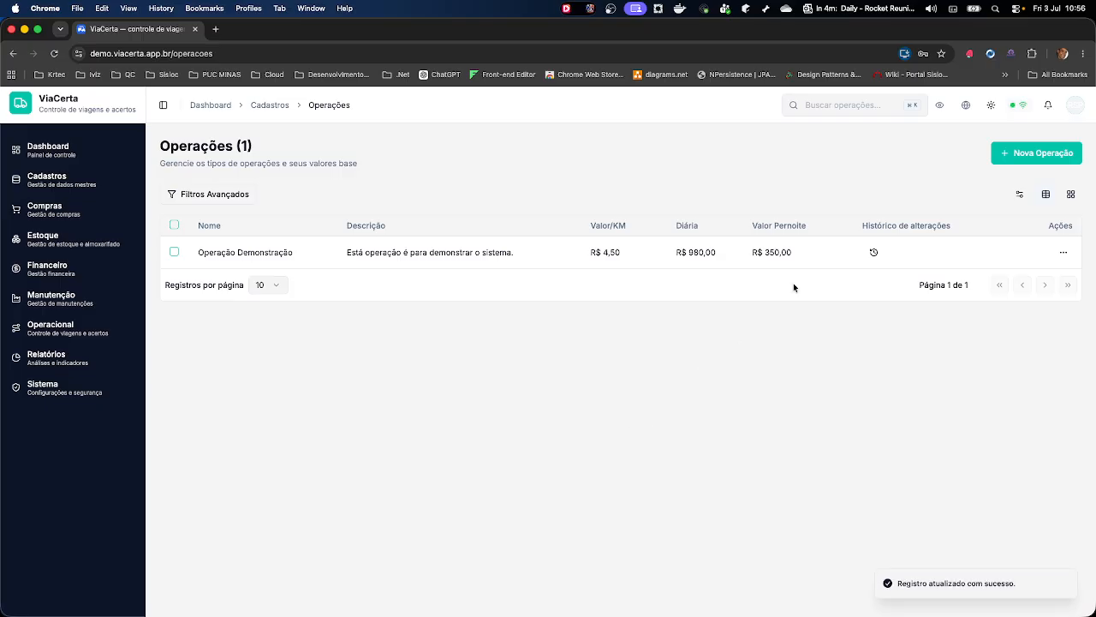
Compare the newest Km entry with the earlier entries in Operação Demonstração's change history, including its values and reason, and close the history
click(873, 253)
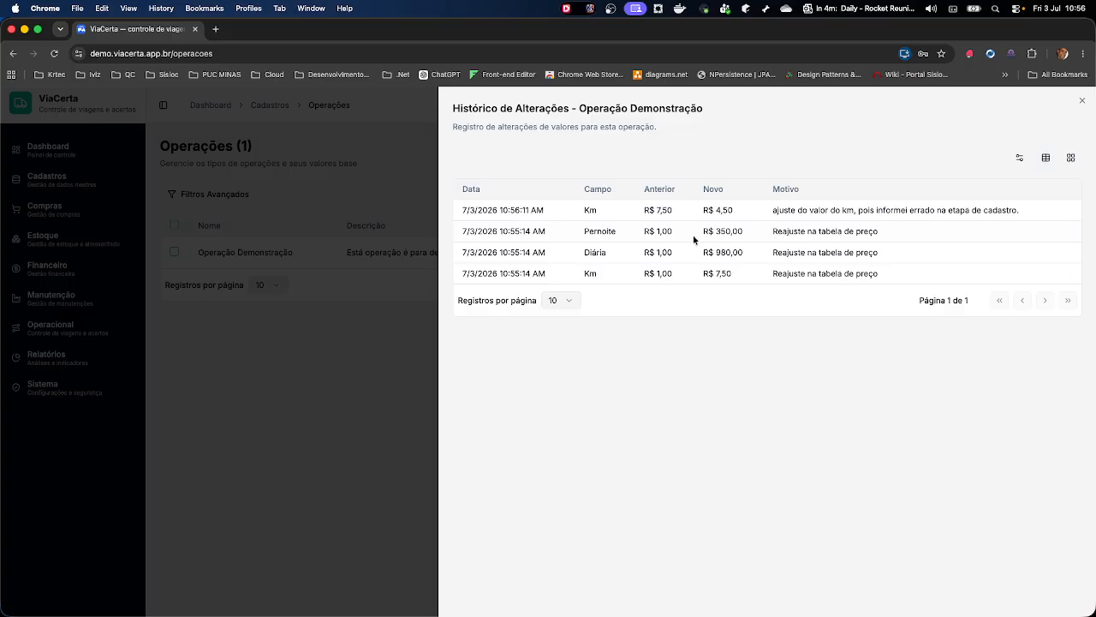
drag(463, 231, 879, 283)
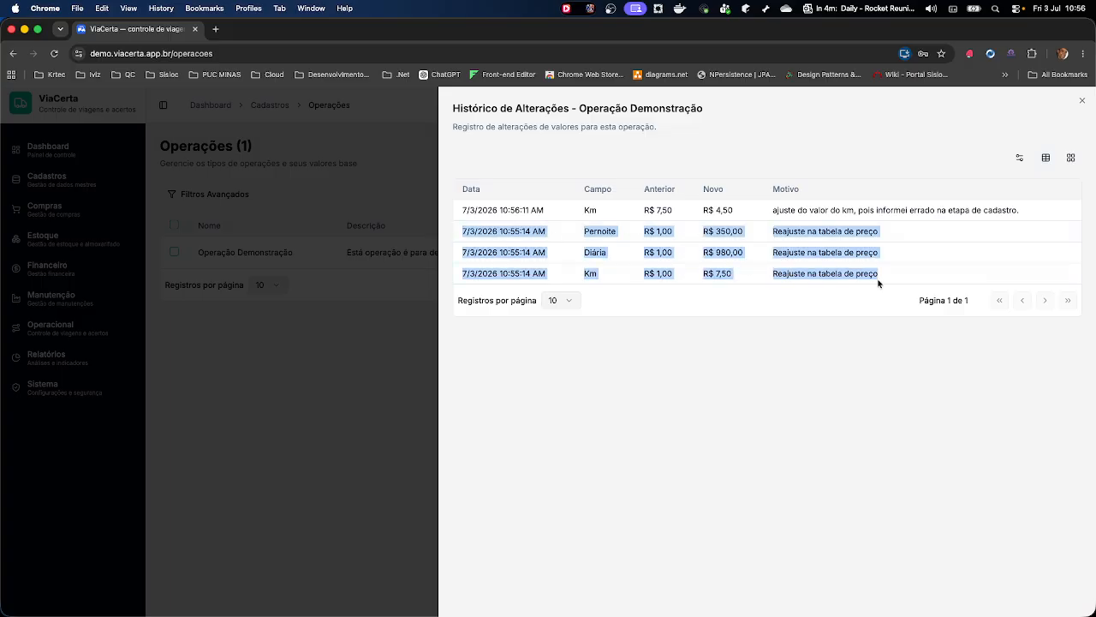
click(918, 264)
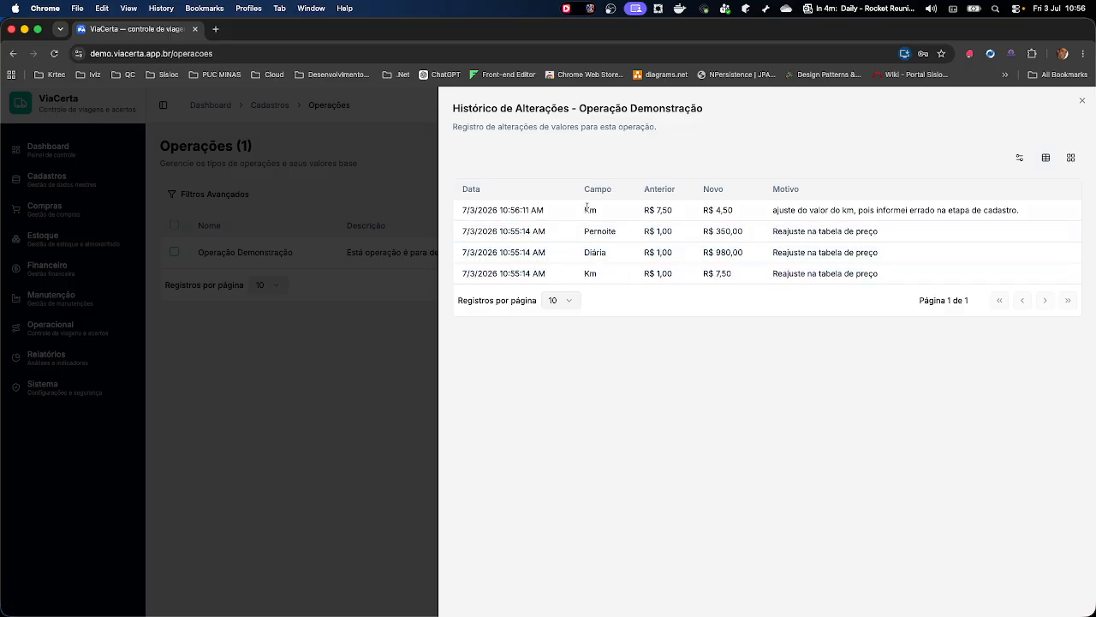
double_click(592, 210)
double_click(663, 210)
double_click(723, 210)
drag(778, 210, 1031, 208)
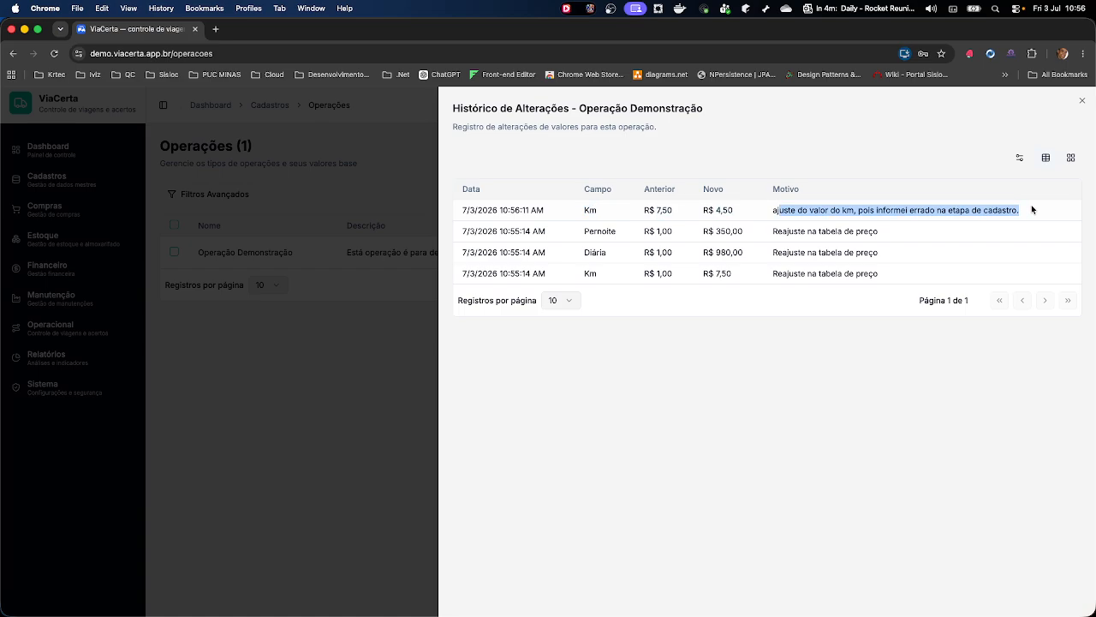
click(1081, 100)
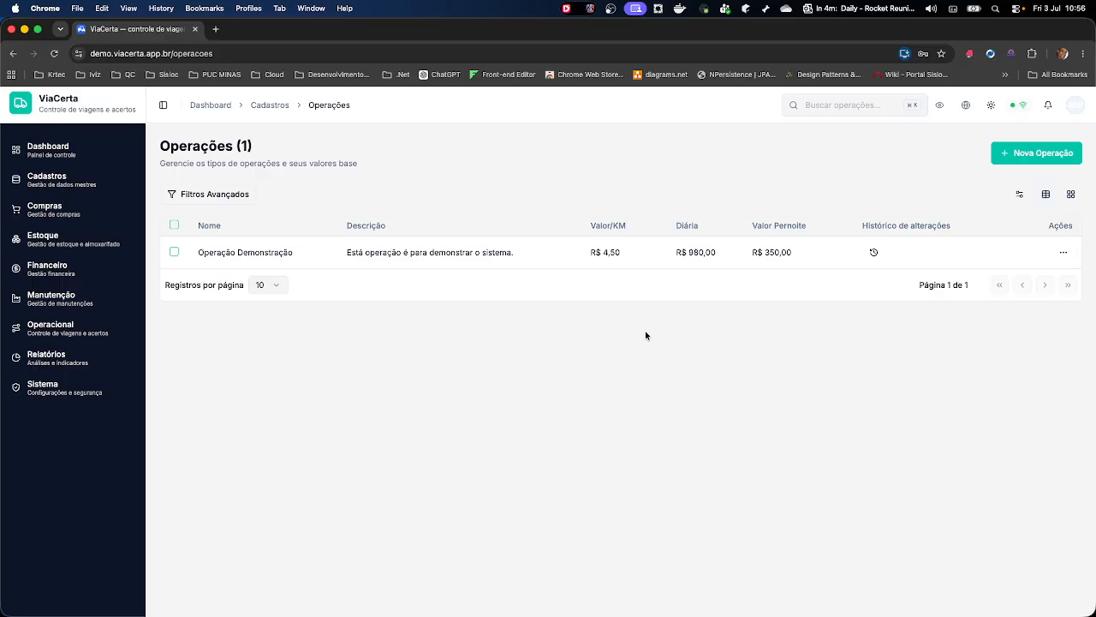
Hide the Histórico de alterações and Valor Pernoite columns in the operations list
click(1018, 196)
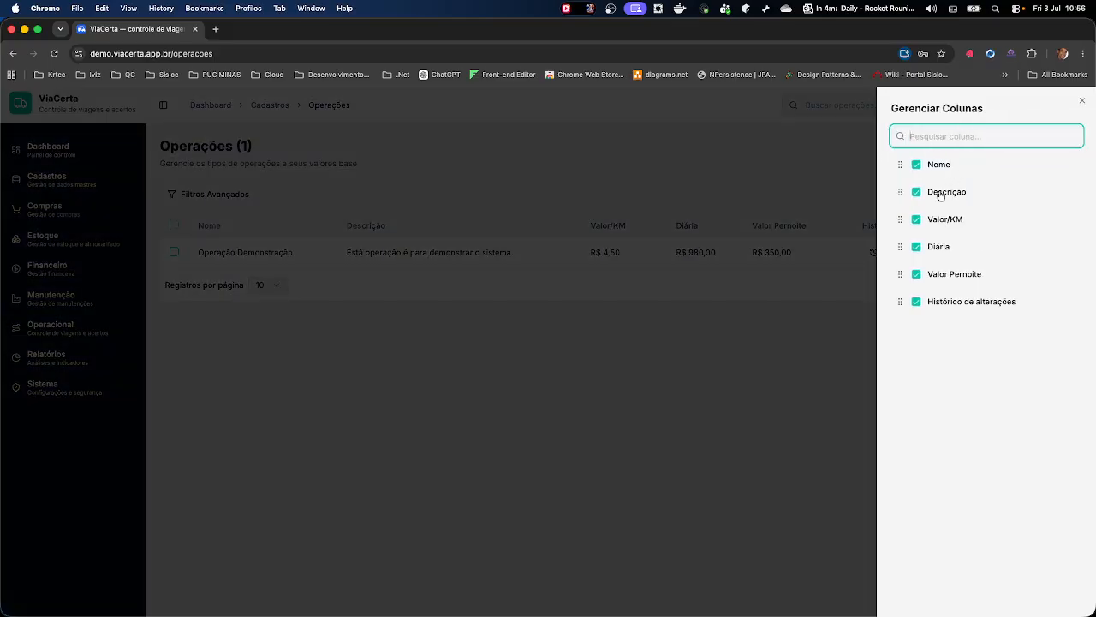
click(917, 301)
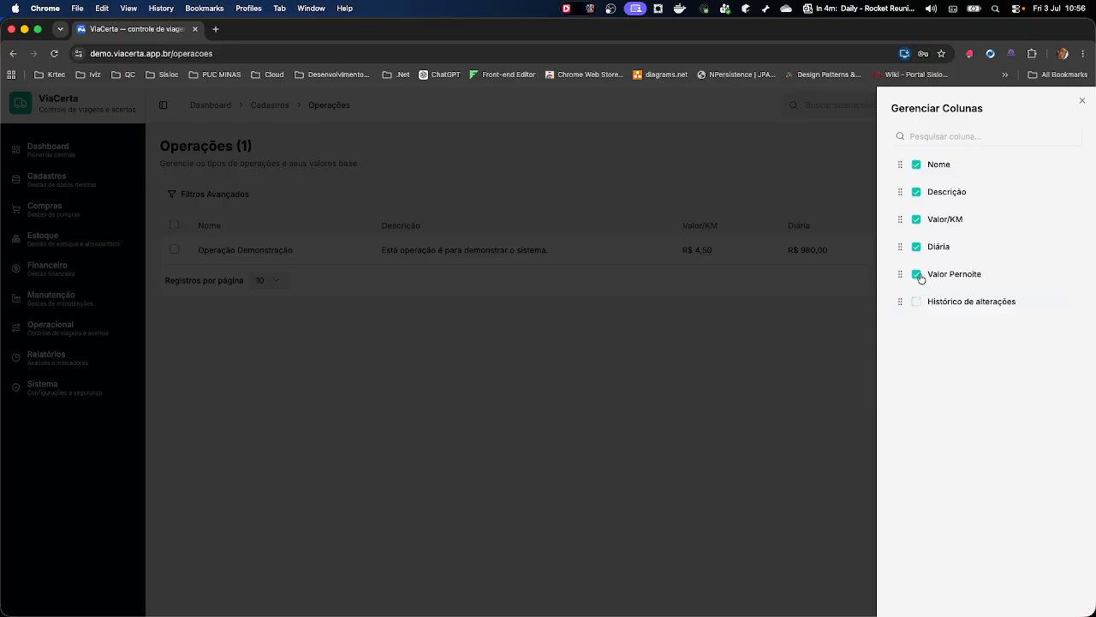
click(918, 275)
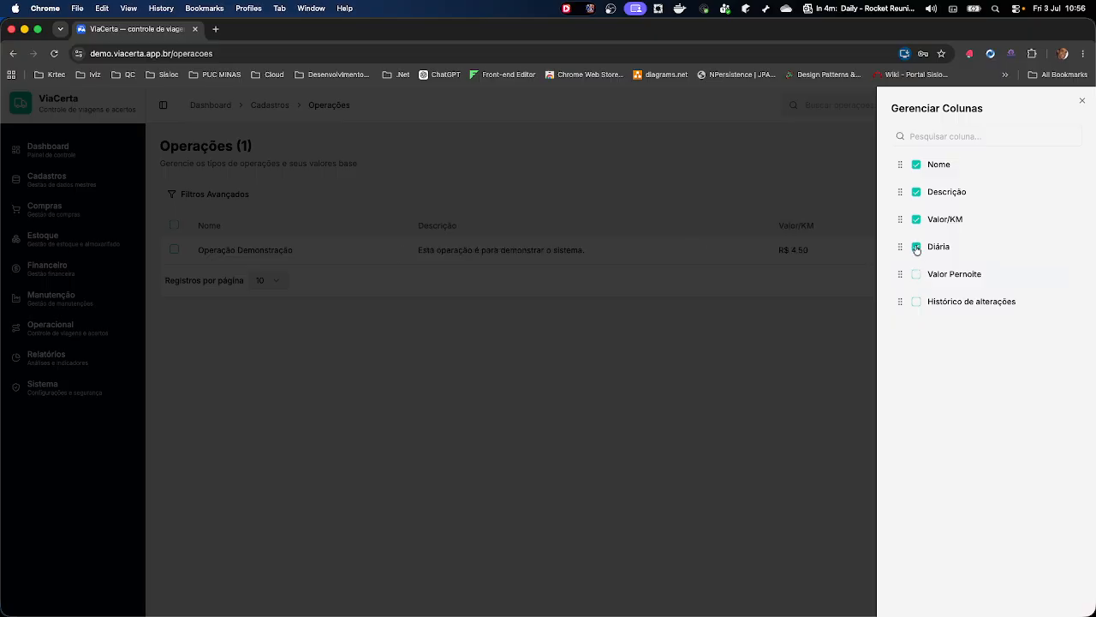
click(1082, 103)
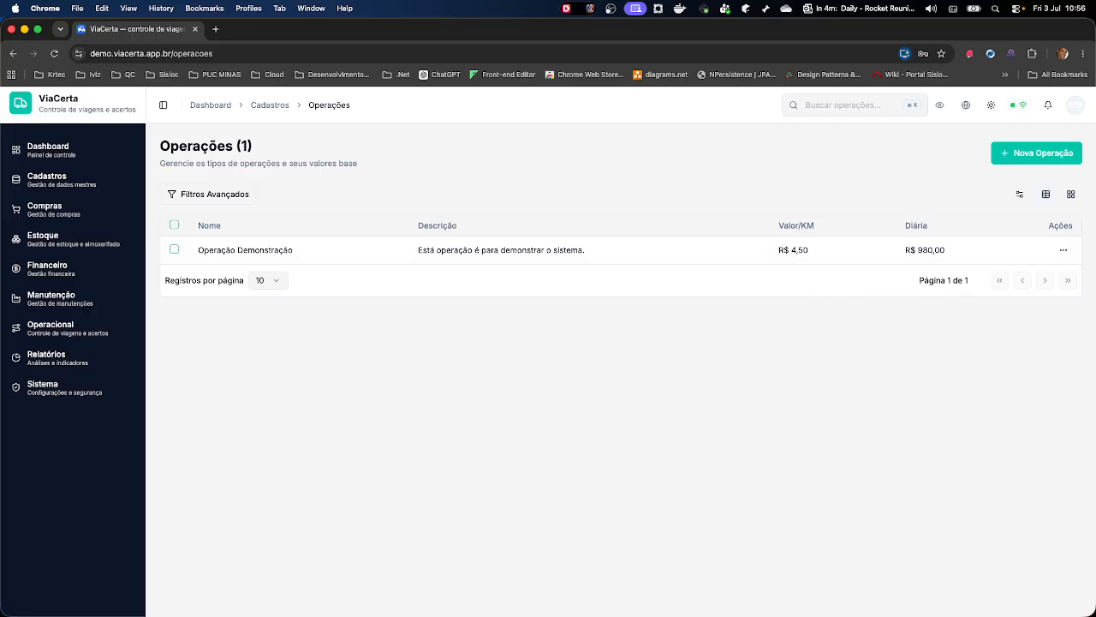
Show the Valor Pernoite and Histórico de alterações columns in the operations list again
click(1020, 195)
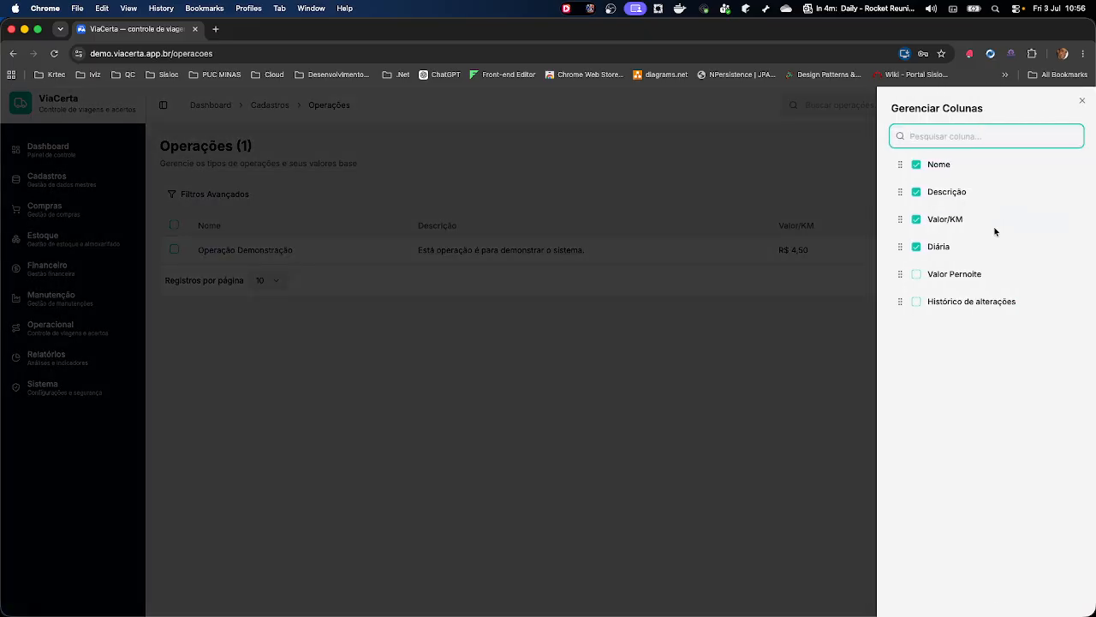
click(917, 274)
click(917, 302)
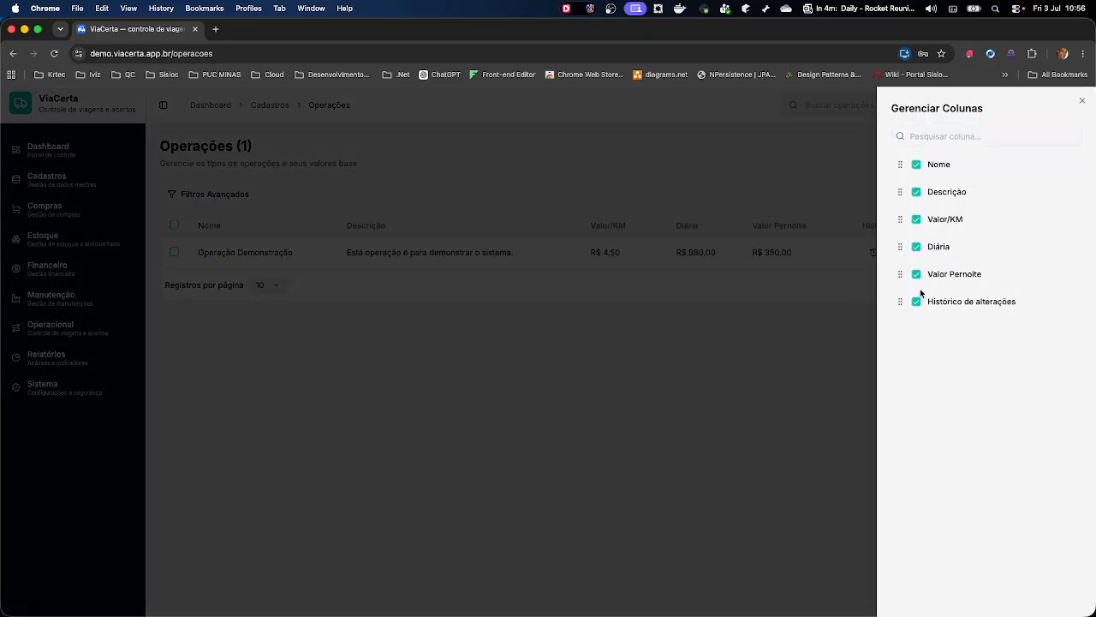
Search the operations list's column settings for "descri", clear the search and close the settings
click(948, 137)
text(descr)
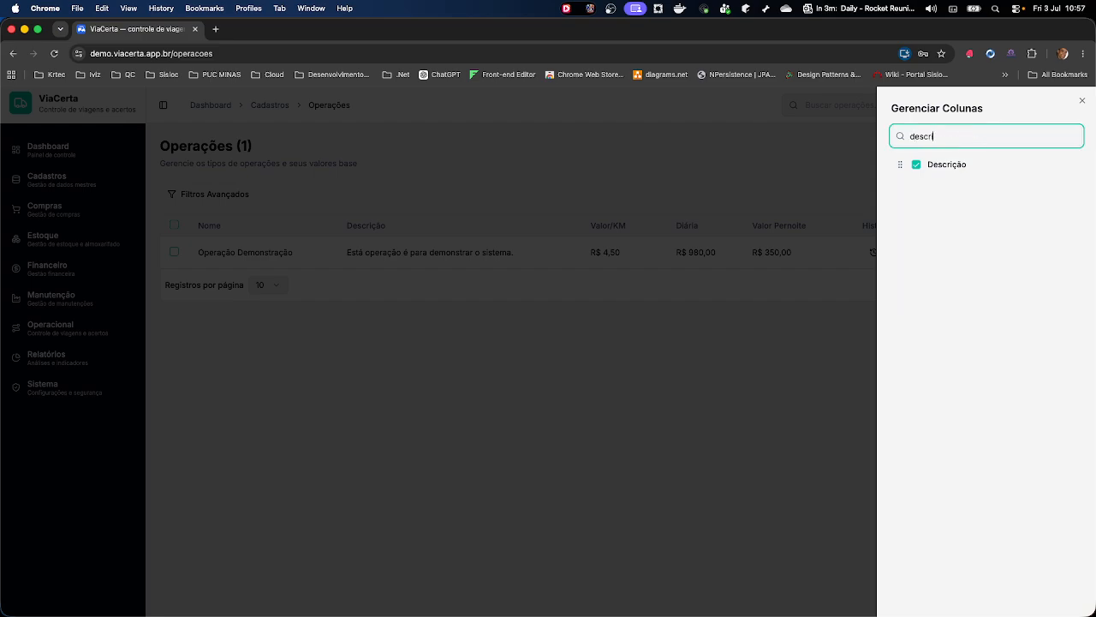
text(i)
key(ctrl+a)
key(BackSpace)
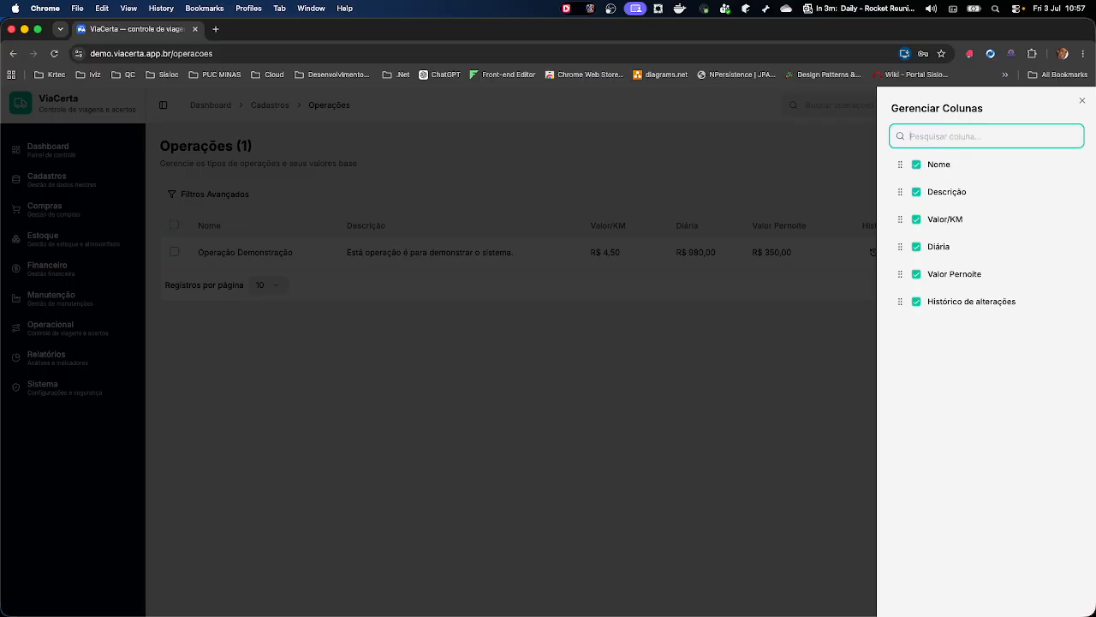
click(1081, 101)
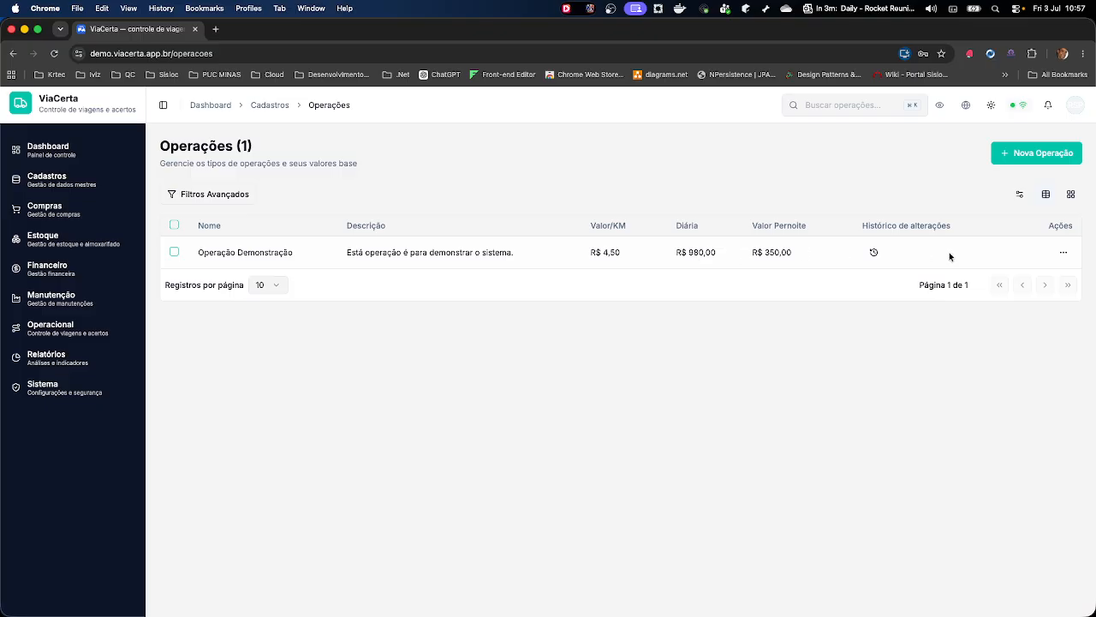
View the operations as cards, and return to the table view
click(1071, 195)
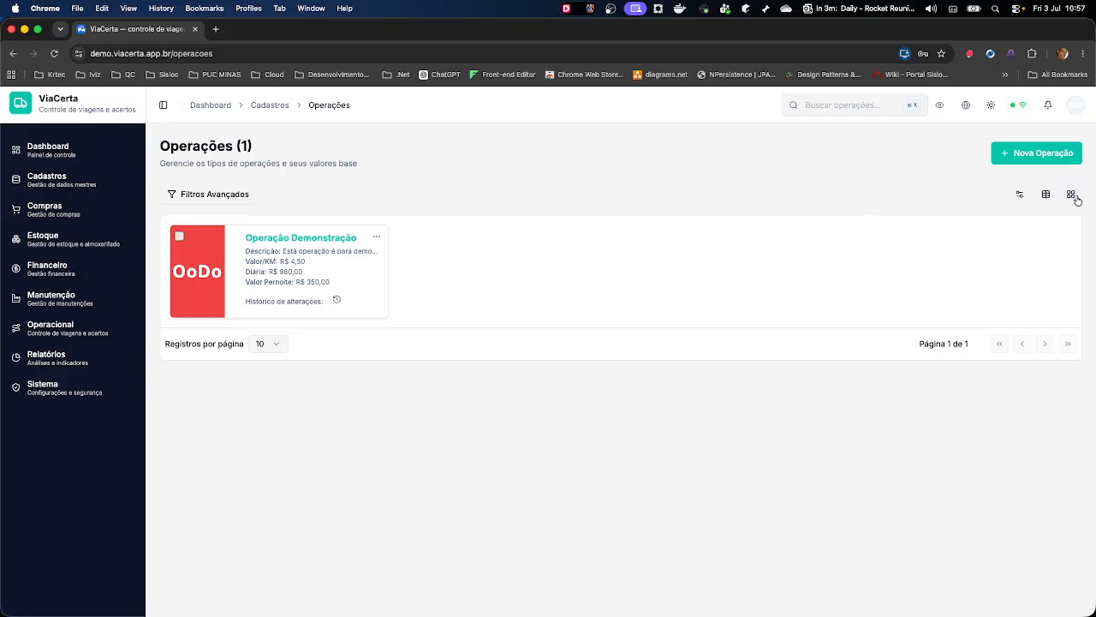
click(1046, 196)
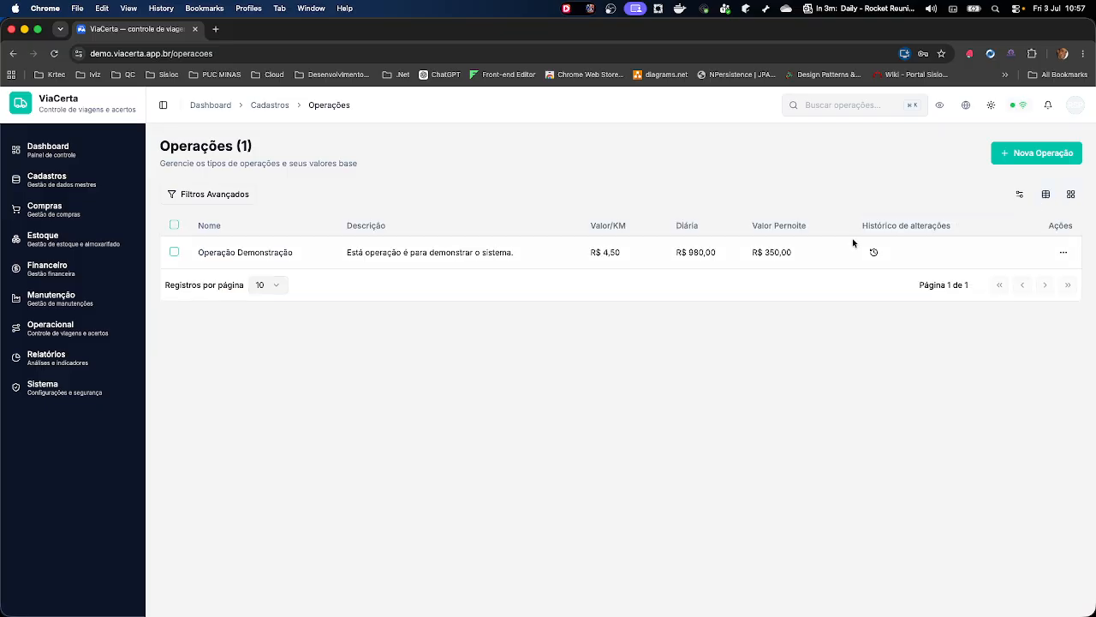